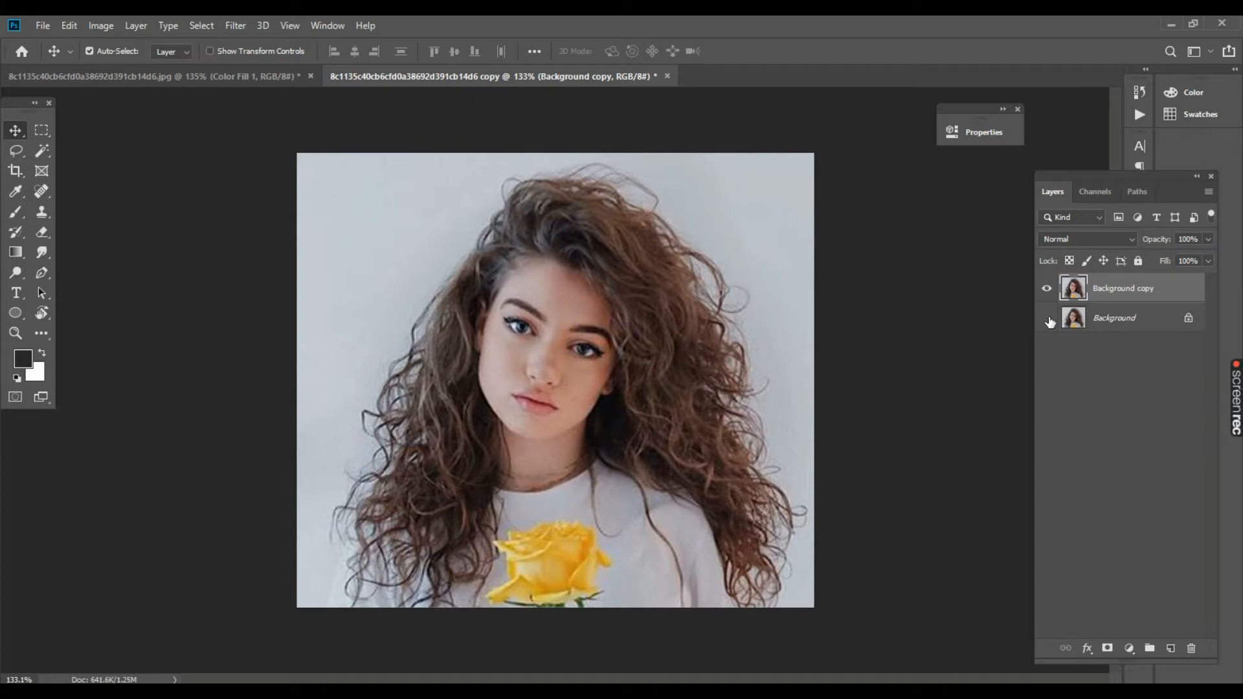
Trace a closed Pen tool path around the woman's hair and body, closing it below the image's lower edge.
{"action": "left_click", "coordinate": [41, 273]}
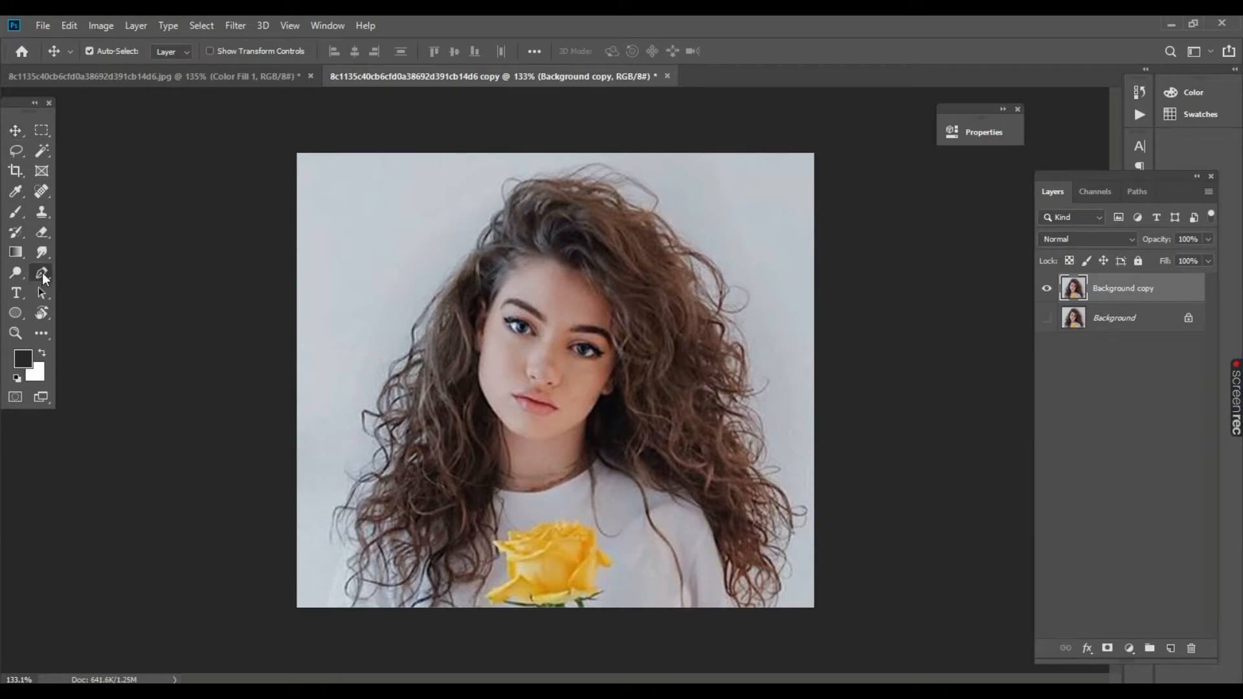
{"action": "left_click", "coordinate": [328, 605]}
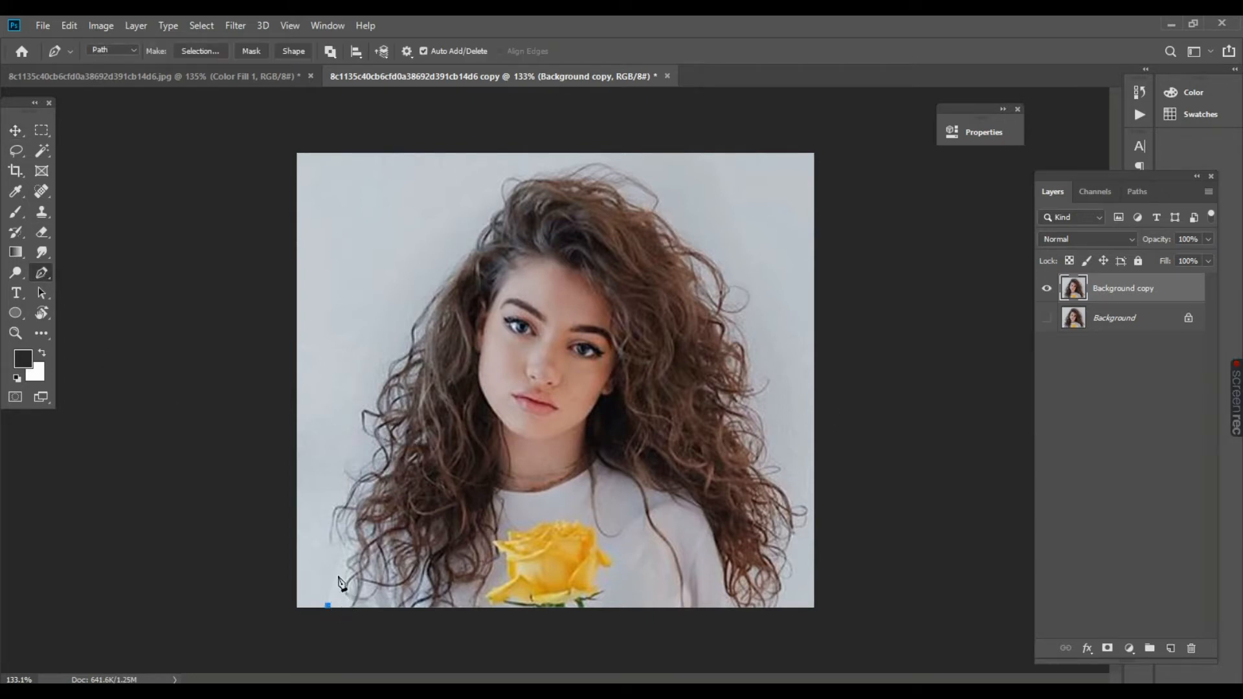
{"action": "left_click", "coordinate": [343, 539]}
{"action": "left_click_drag", "start_coordinate": [344, 537], "coordinate": [330, 545]}
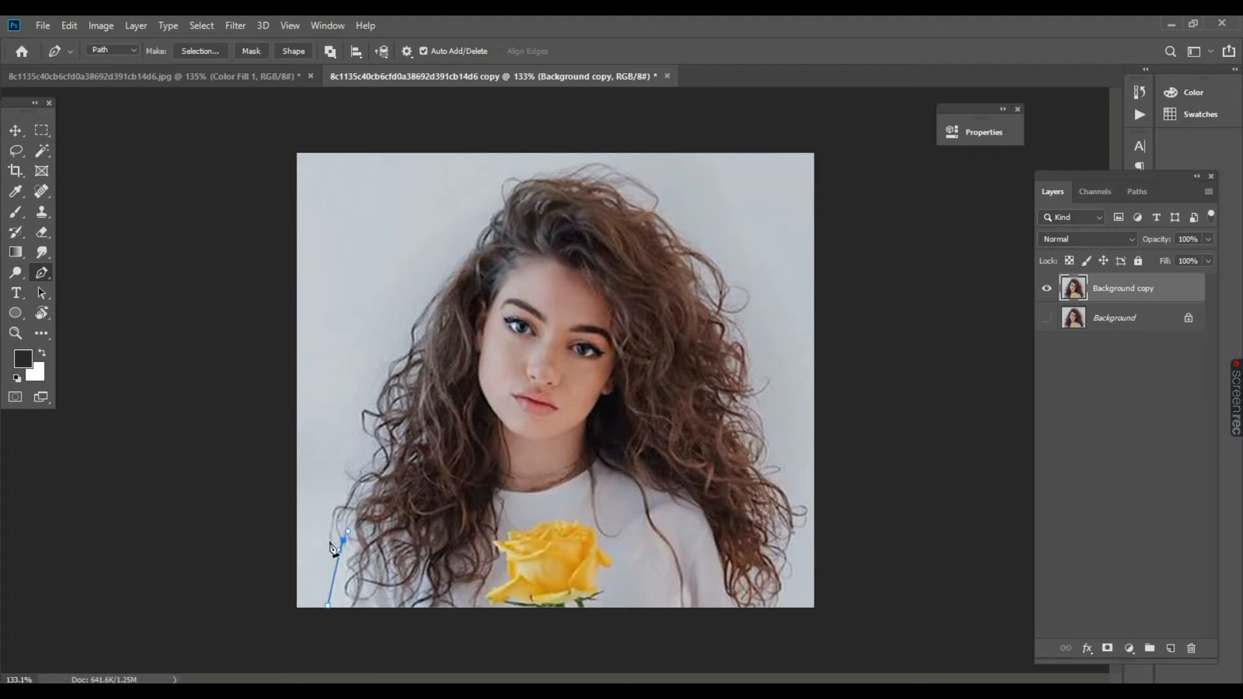
{"action": "left_click", "coordinate": [372, 458]}
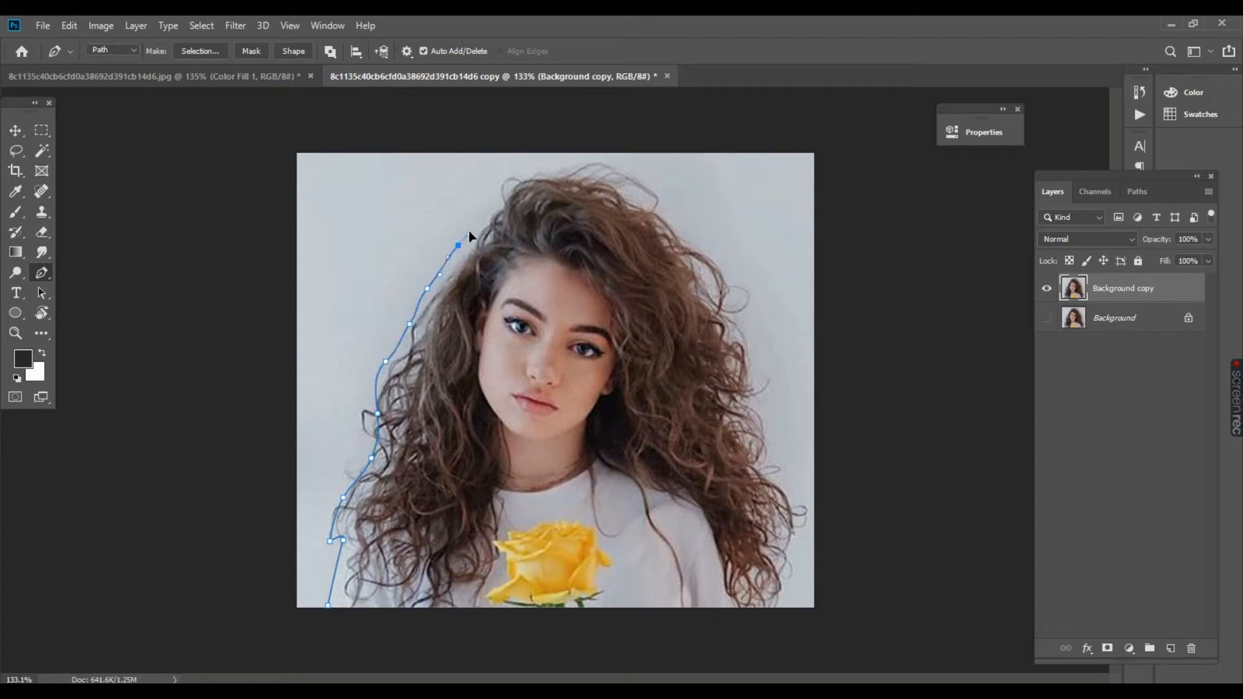
{"action": "left_click", "coordinate": [484, 217]}
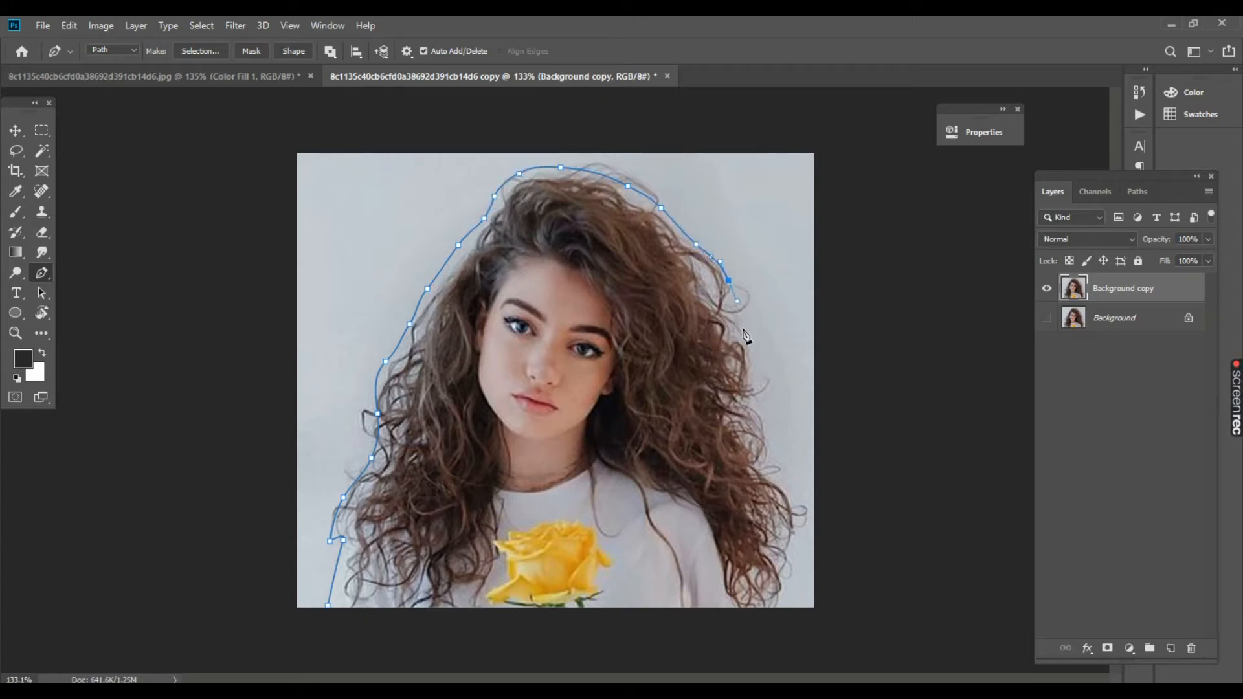
{"action": "left_click_drag", "start_coordinate": [765, 421], "coordinate": [771, 445]}
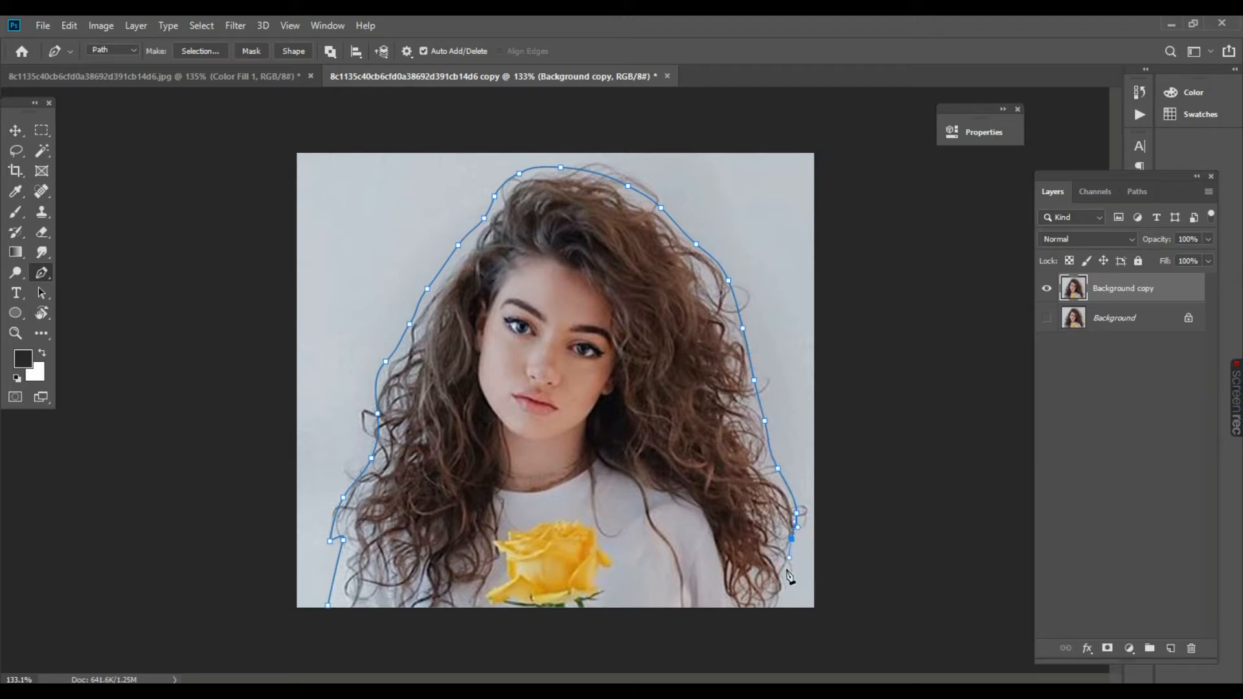
{"action": "left_click_drag", "start_coordinate": [780, 576], "coordinate": [782, 585]}
{"action": "left_click_drag", "start_coordinate": [722, 623], "coordinate": [708, 622]}
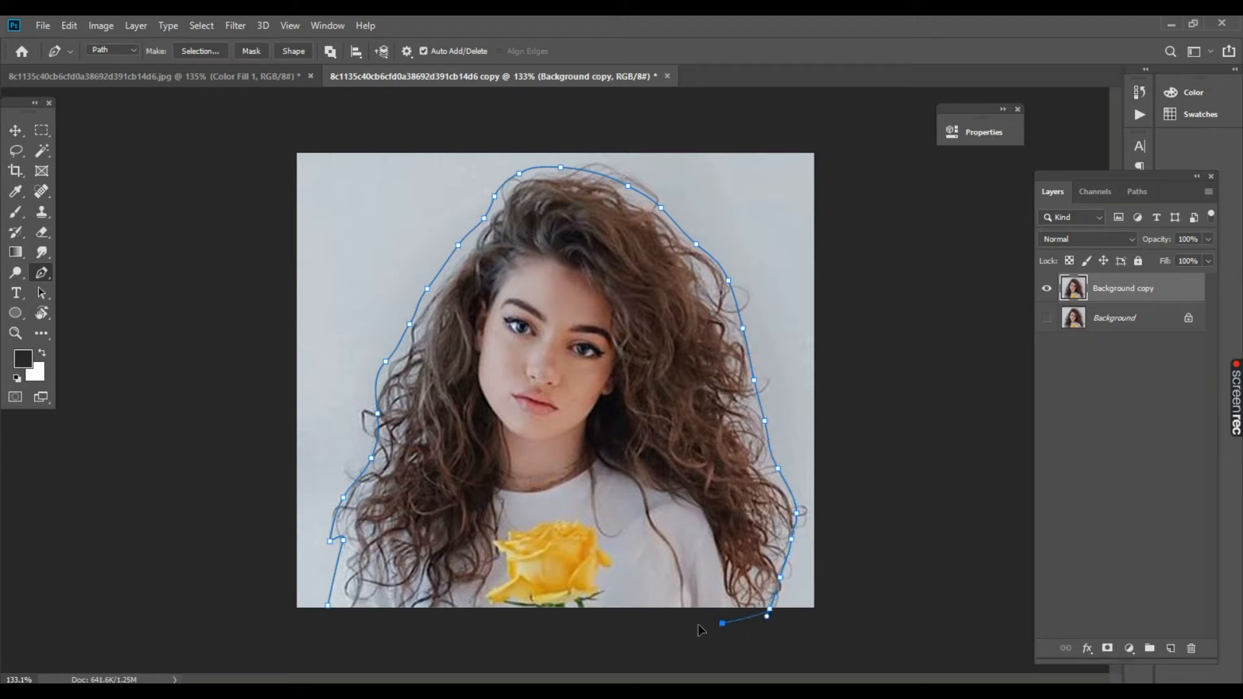
{"action": "left_click_drag", "start_coordinate": [408, 637], "coordinate": [373, 638]}
{"action": "left_click", "coordinate": [328, 606]}
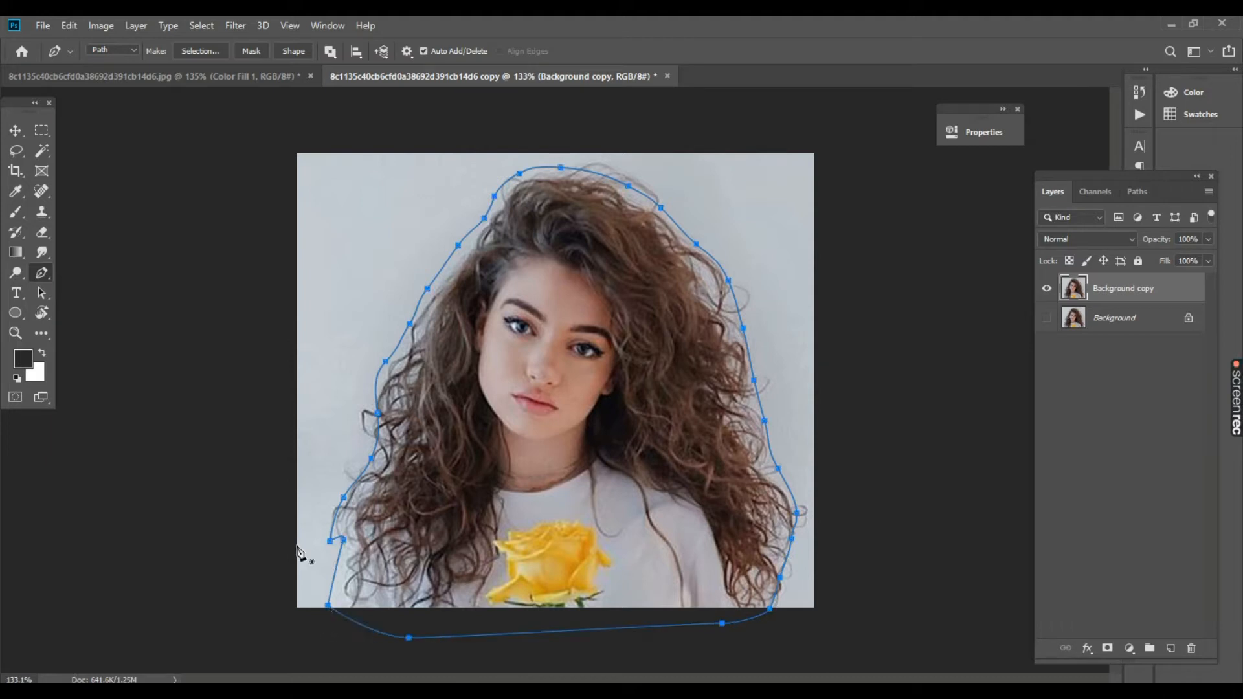
Convert the path into a new anti-aliased selection with 0 px feather and mask the Background copy layer with it.
{"action": "right_click", "coordinate": [618, 309]}
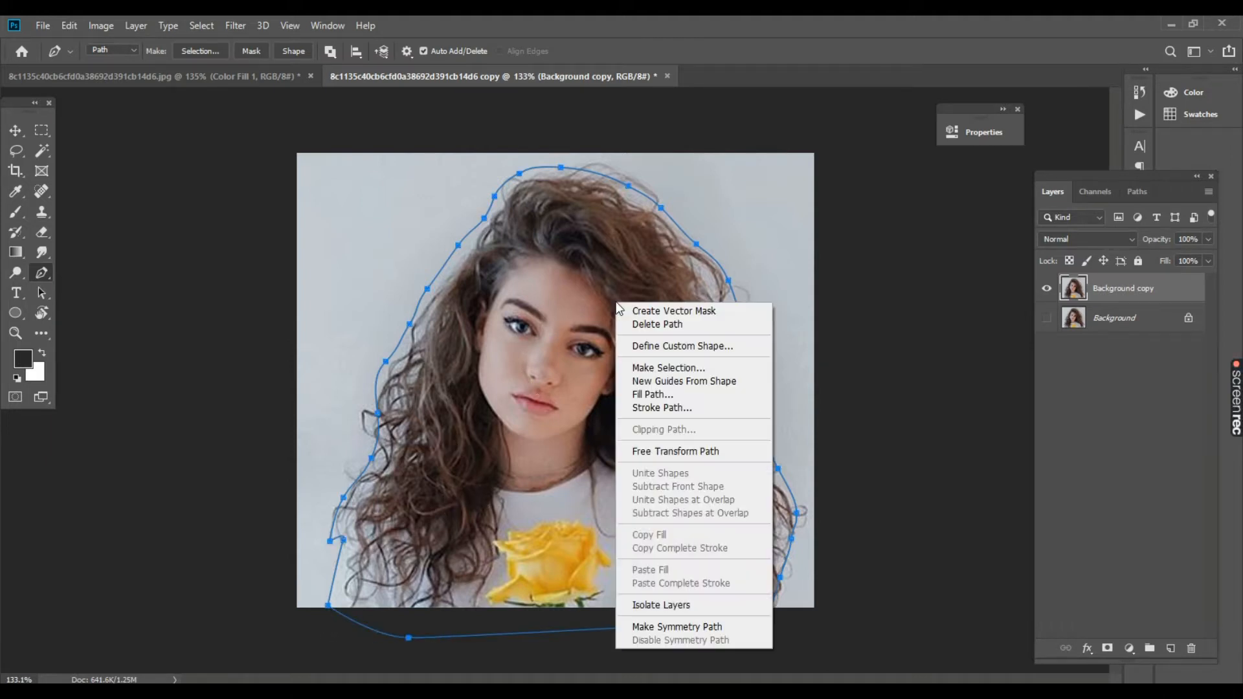
{"action": "left_click", "coordinate": [653, 368]}
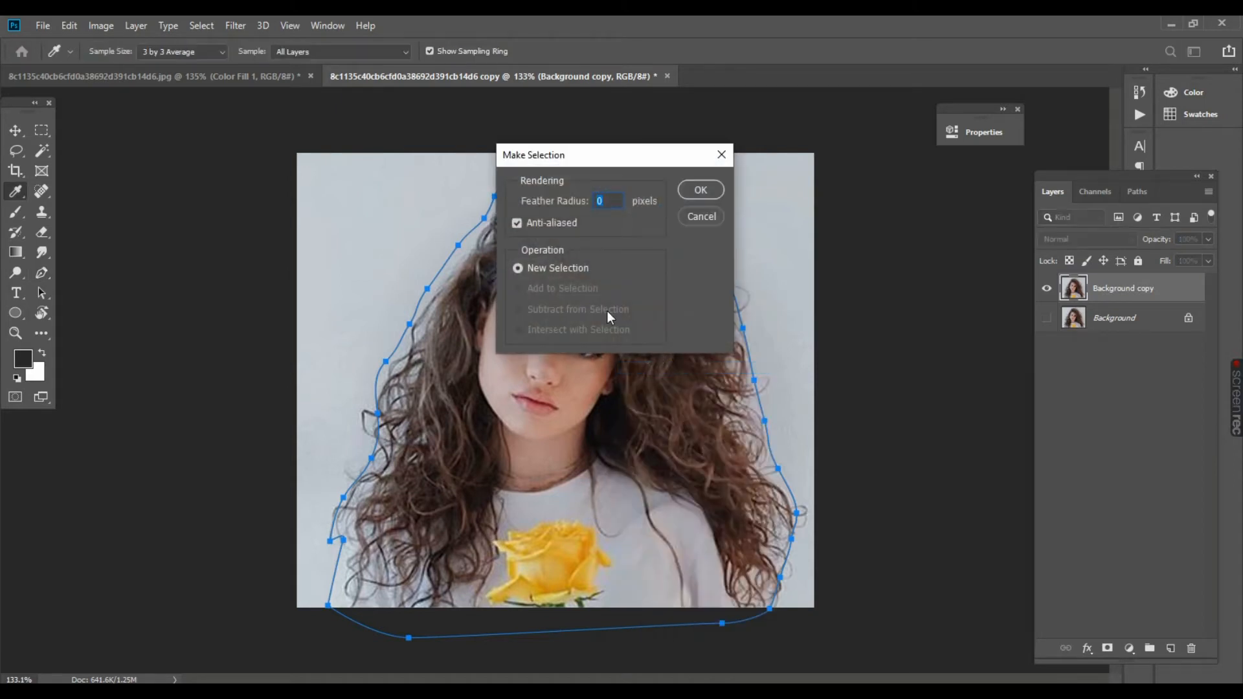
{"action": "left_click", "coordinate": [701, 190]}
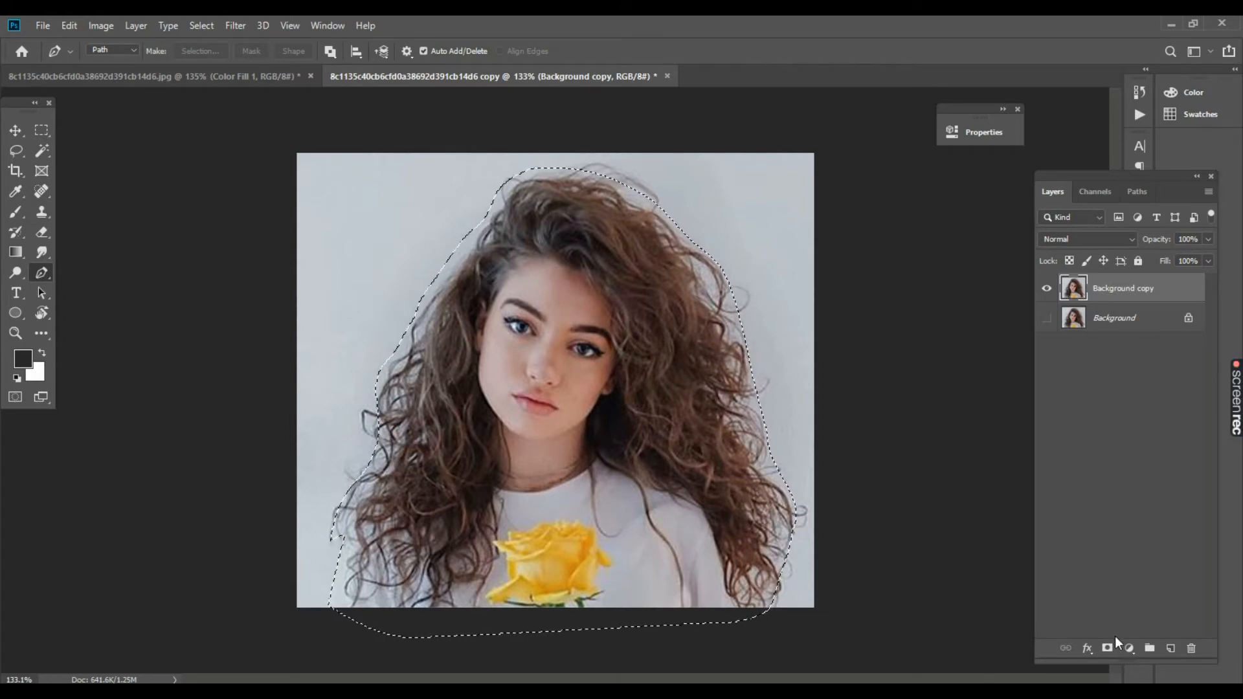
{"action": "left_click", "coordinate": [1106, 650]}
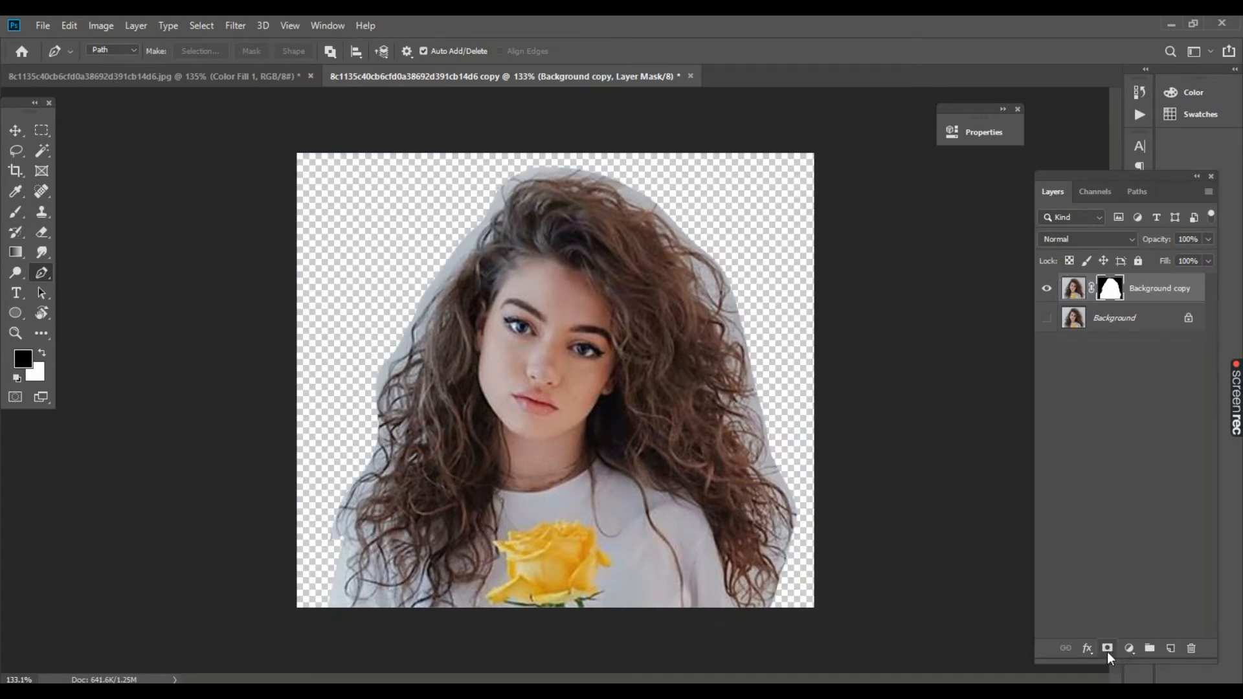
Open the layer mask in Select and Mask, keep the Onion Skin view and set its transparency to 100%.
{"action": "left_click", "coordinate": [43, 130]}
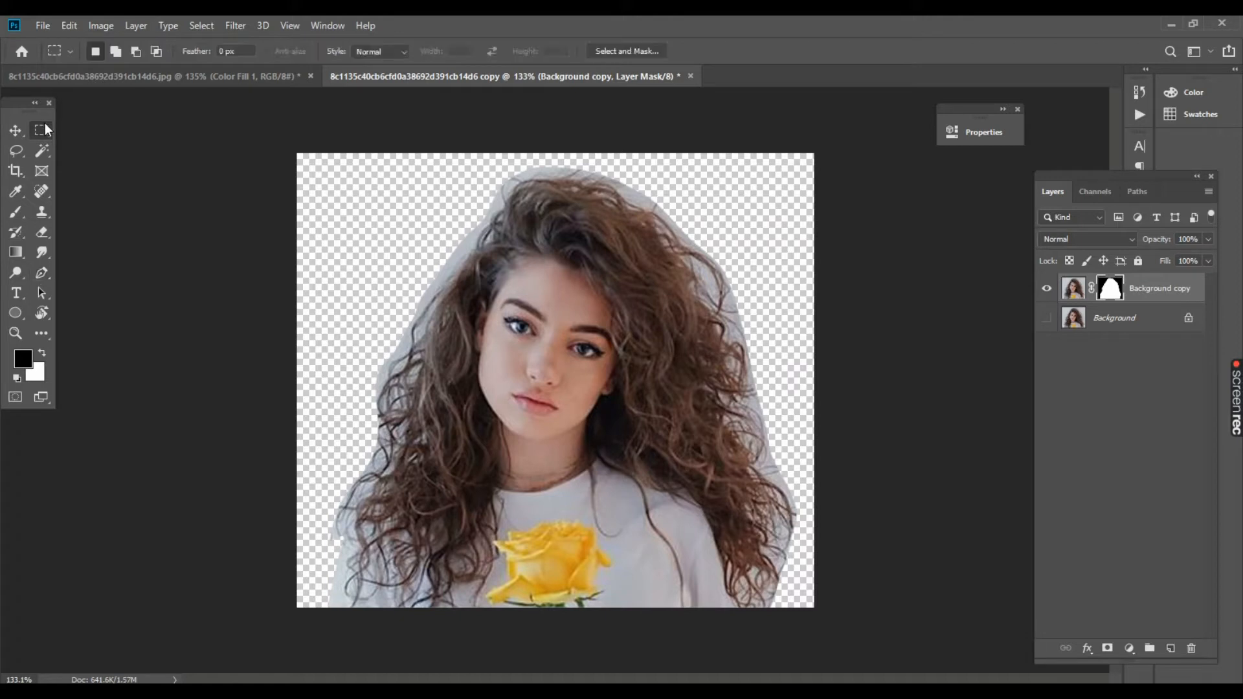
{"action": "left_click", "coordinate": [619, 54]}
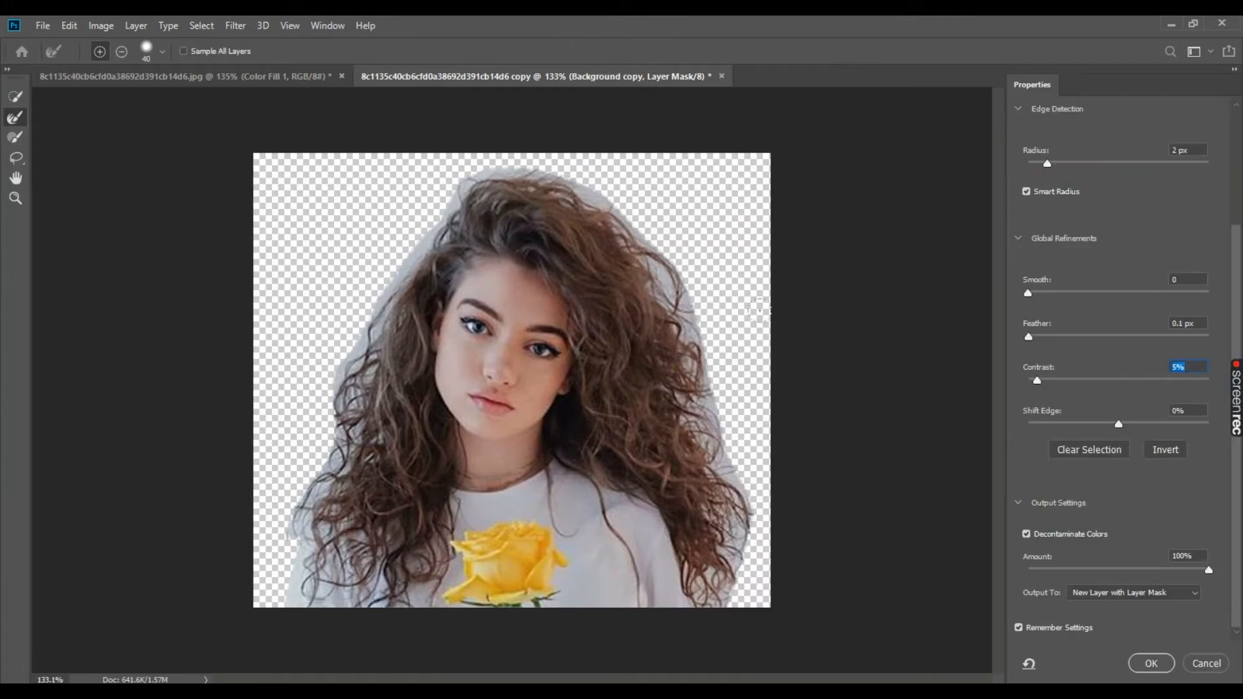
{"action": "scroll", "coordinate": [1202, 246], "scroll_direction": "up", "scroll_amount": 5}
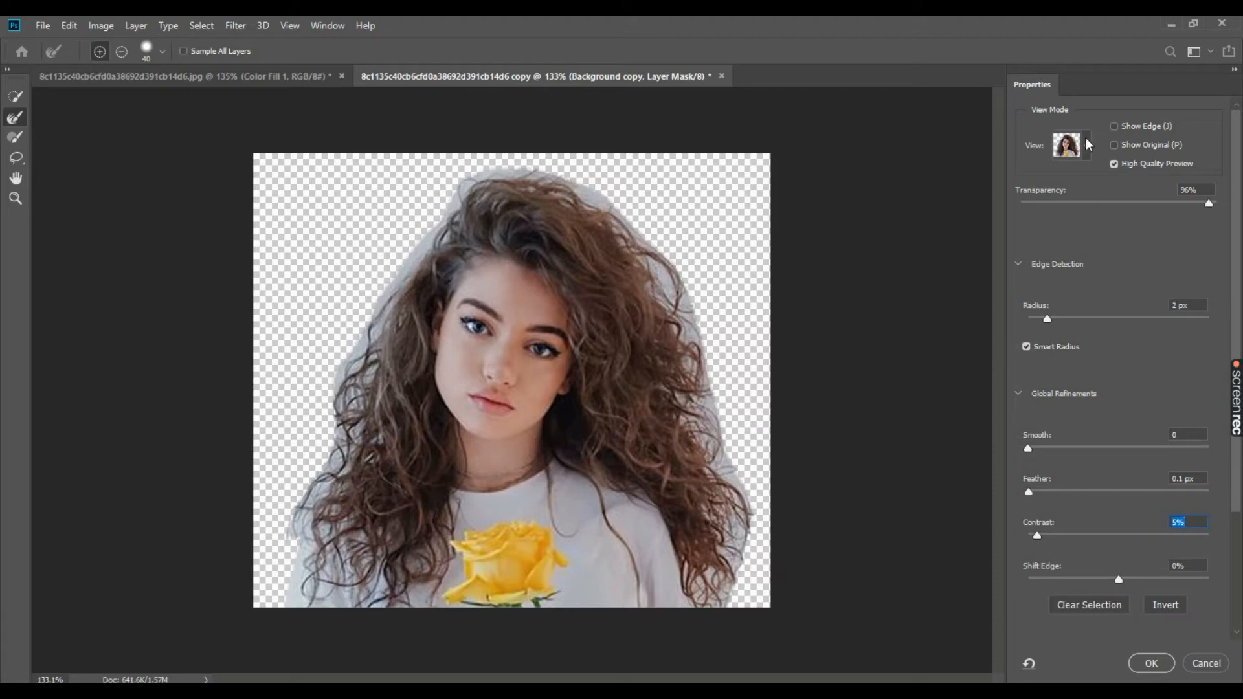
{"action": "left_click", "coordinate": [1088, 145]}
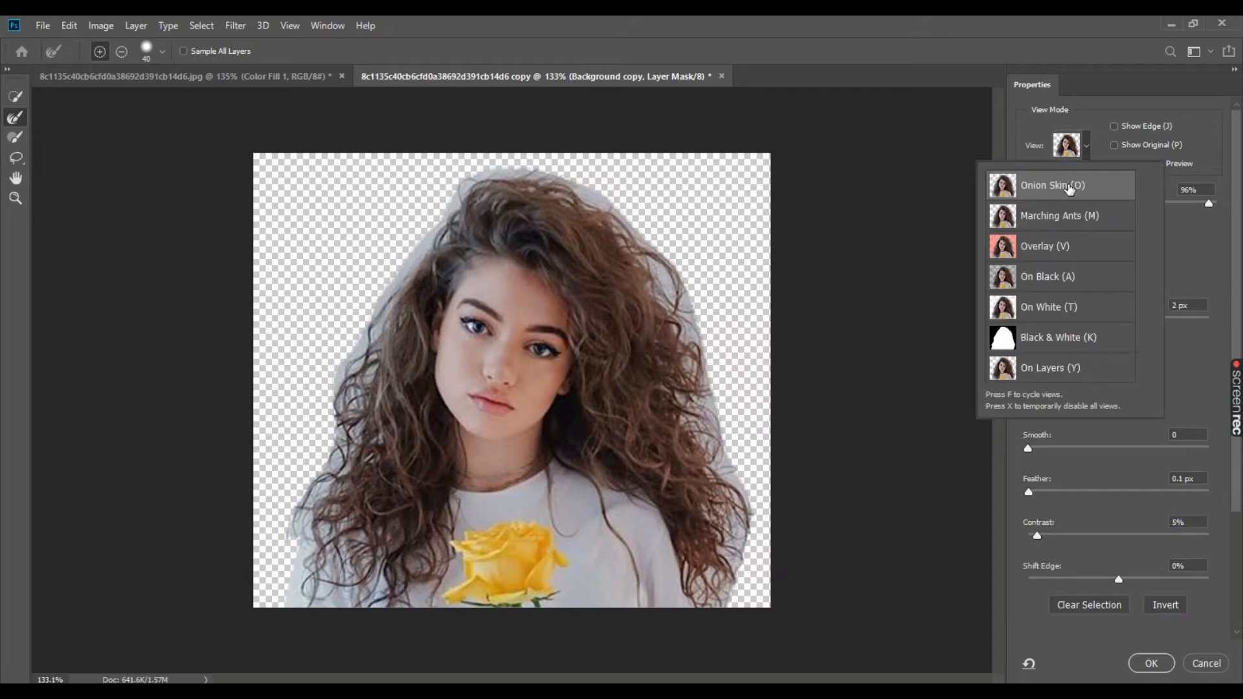
{"action": "left_click", "coordinate": [1086, 152]}
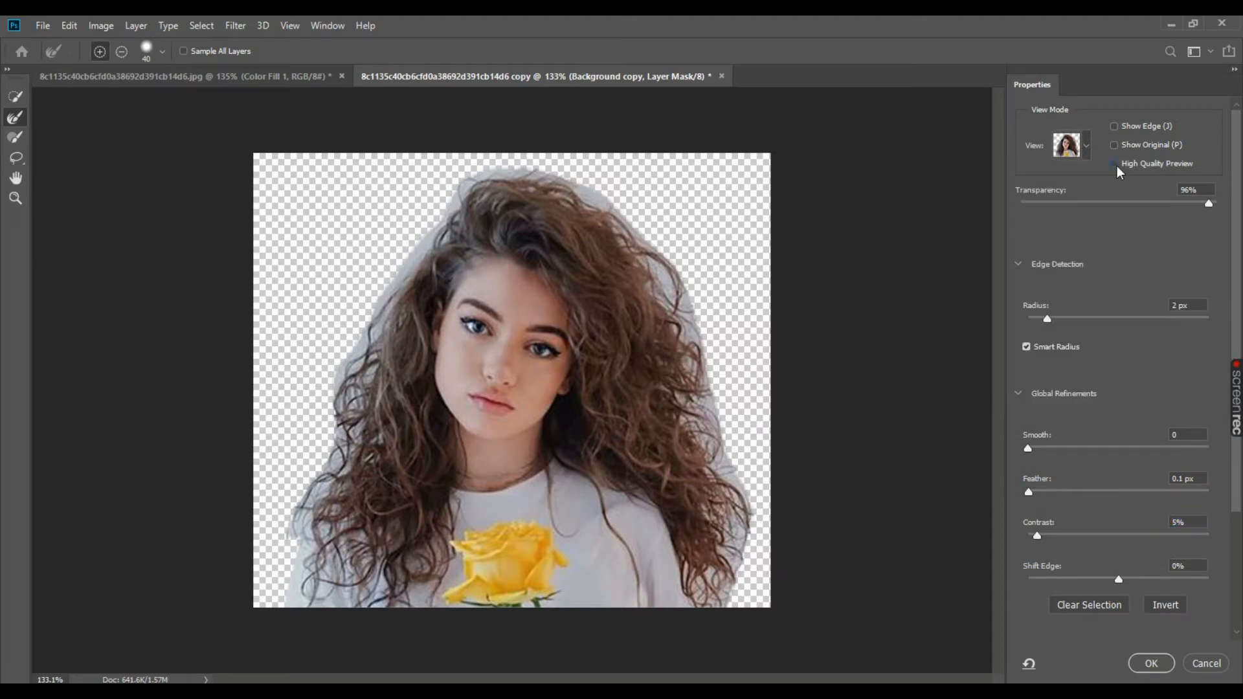
{"action": "left_click_drag", "start_coordinate": [1214, 209], "coordinate": [1222, 206]}
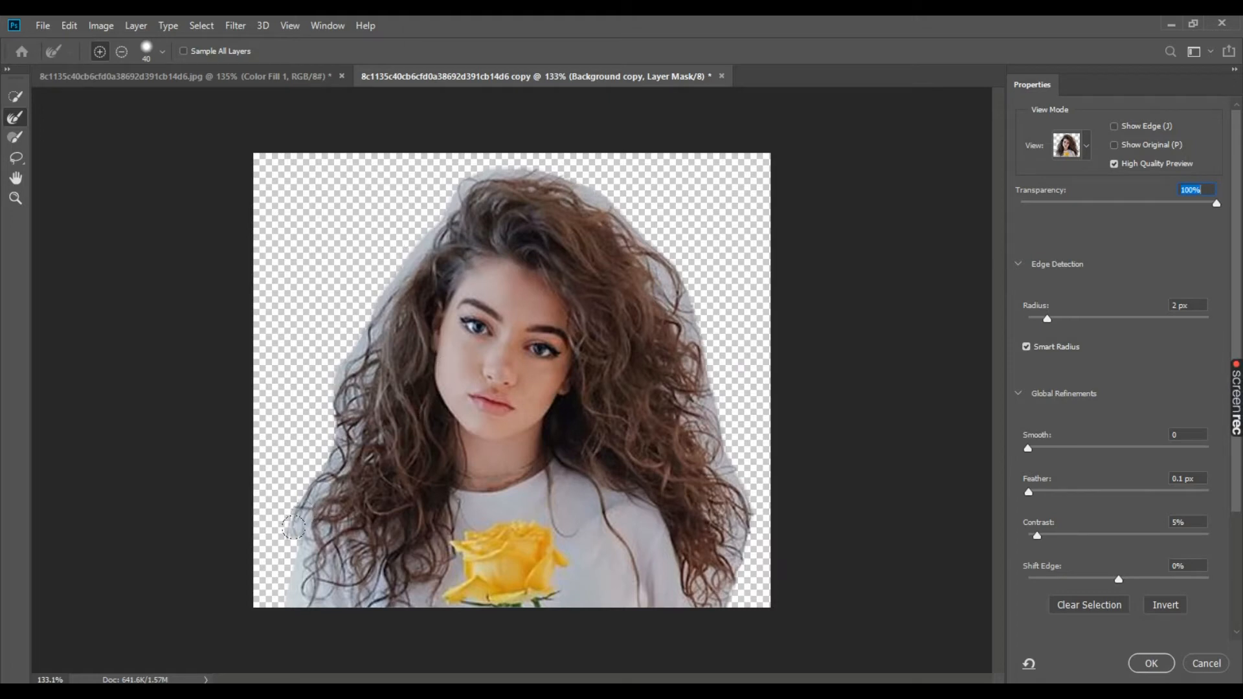
Brush along the whole hair outline with the size 40 Refine Edge Brush to remove the leftover grey background.
{"action": "scroll", "coordinate": [1110, 465], "scroll_direction": "down", "scroll_amount": 2}
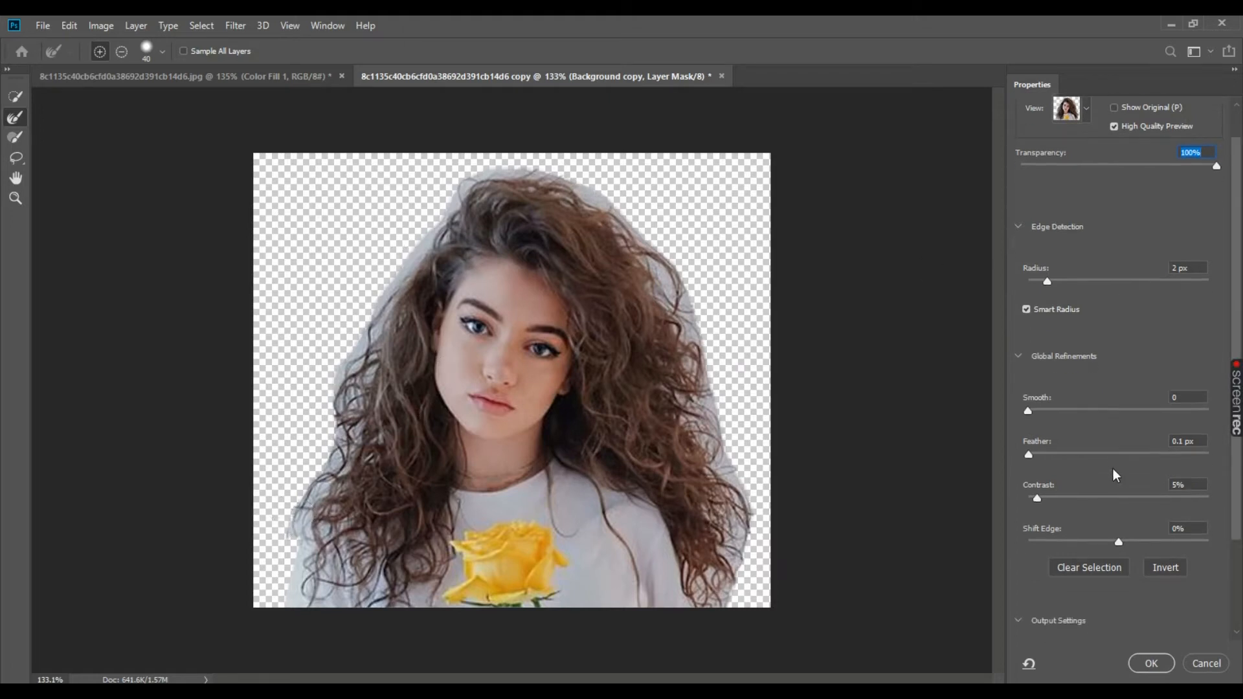
{"action": "scroll", "coordinate": [1102, 478], "scroll_direction": "down", "scroll_amount": 4}
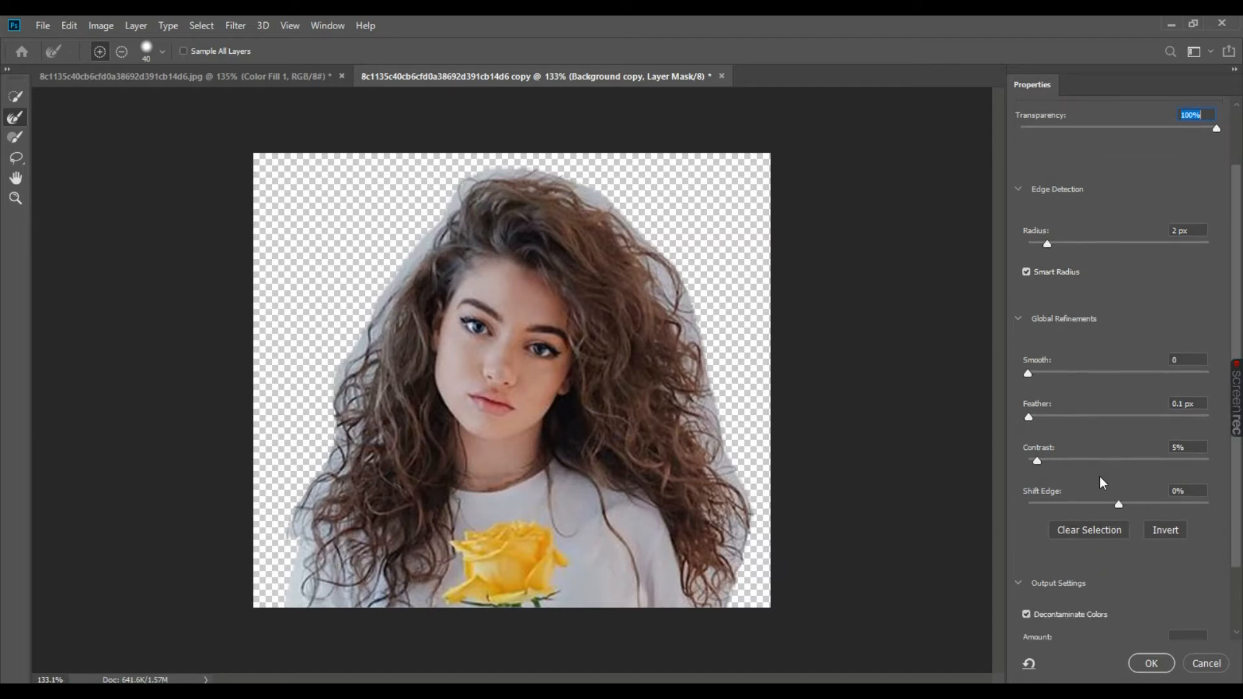
{"action": "scroll", "coordinate": [1105, 476], "scroll_direction": "up", "scroll_amount": 5}
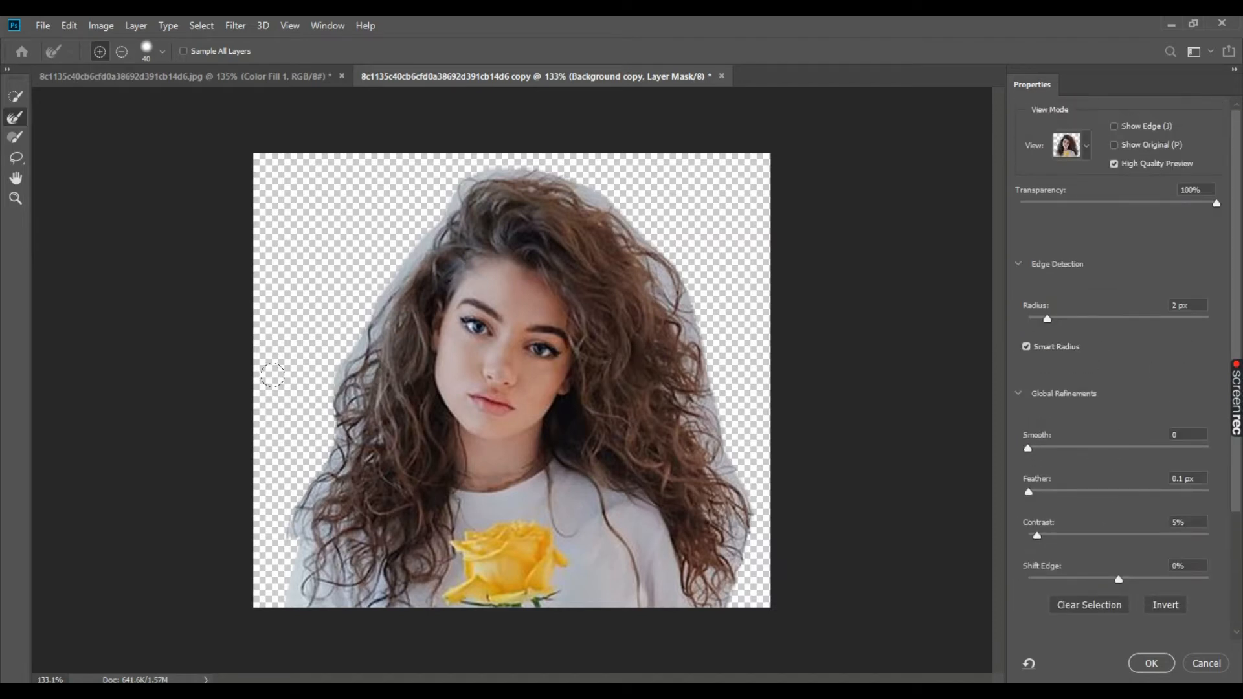
{"action": "mouse_move", "coordinate": [281, 508]}
{"action": "left_mouse_down"}
{"action": "mouse_move", "coordinate": [317, 456]}
{"action": "mouse_move", "coordinate": [399, 246]}
{"action": "mouse_move", "coordinate": [460, 170]}
{"action": "mouse_move", "coordinate": [508, 157]}
{"action": "mouse_move", "coordinate": [603, 197]}
{"action": "mouse_move", "coordinate": [666, 274]}
{"action": "mouse_move", "coordinate": [715, 487]}
{"action": "mouse_move", "coordinate": [731, 508]}
{"action": "mouse_move", "coordinate": [731, 550]}
{"action": "mouse_move", "coordinate": [691, 593]}
{"action": "left_mouse_up"}
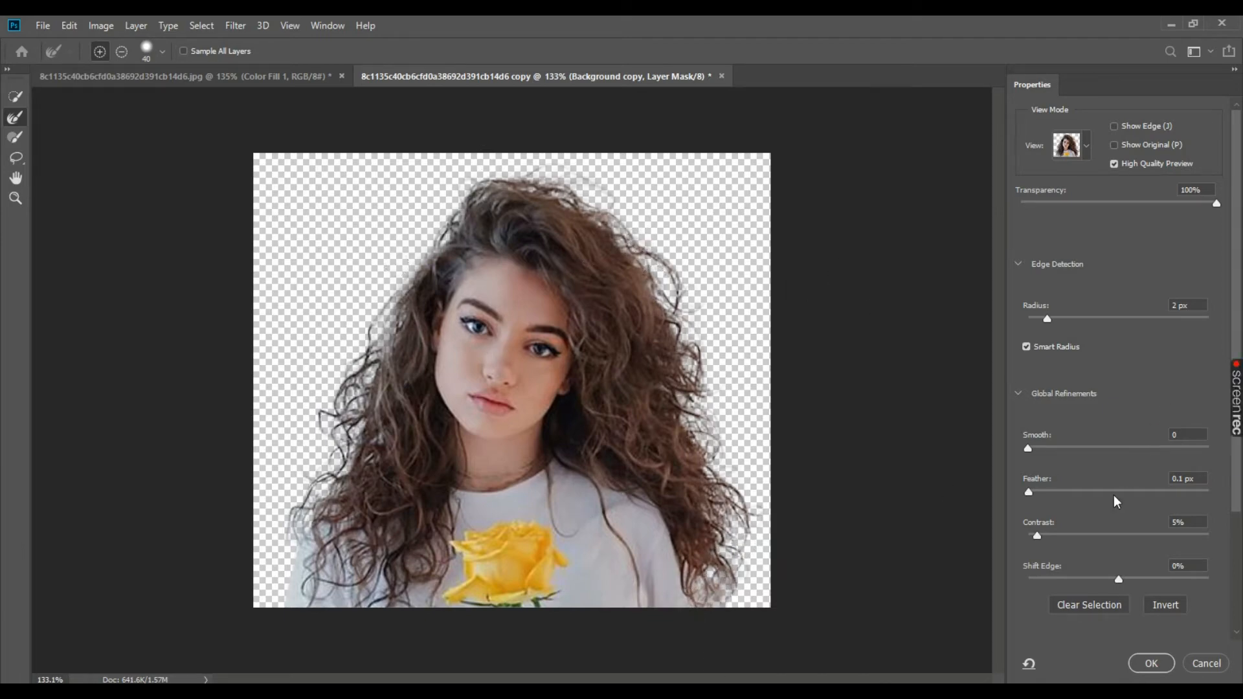
Set the mask edge's Contrast to 4% in the global refinements.
{"action": "scroll", "coordinate": [1115, 502], "scroll_direction": "down", "scroll_amount": 1}
{"action": "scroll", "coordinate": [1051, 512], "scroll_direction": "down", "scroll_amount": 1}
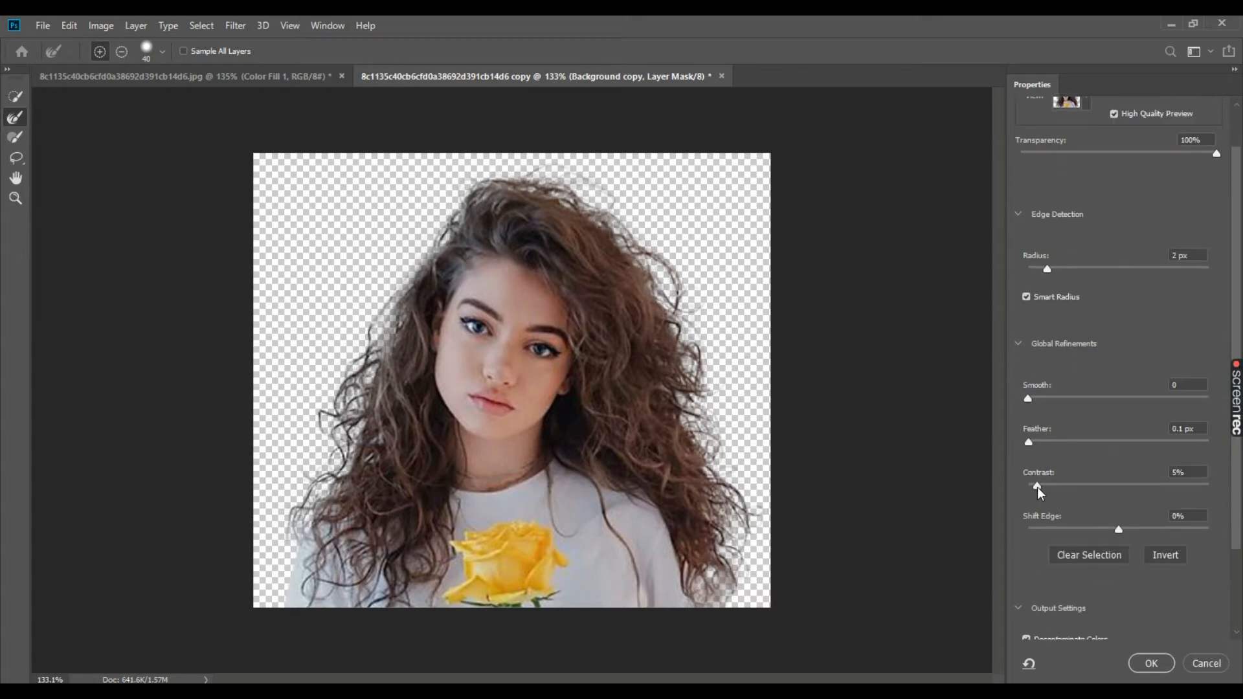
{"action": "left_click_drag", "start_coordinate": [1036, 486], "coordinate": [1040, 488]}
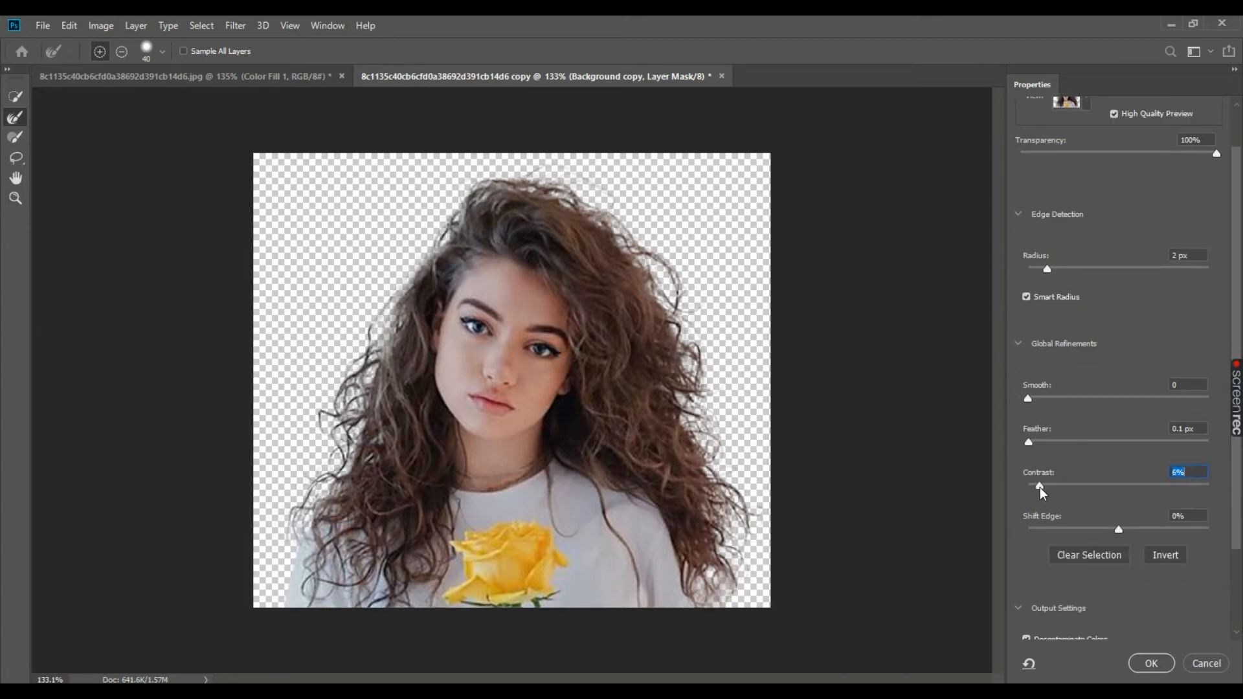
Output the refined cutout to New Layer with Layer Mask, with Decontaminate Colors enabled at 100%.
{"action": "scroll", "coordinate": [1123, 469], "scroll_direction": "down", "scroll_amount": 5}
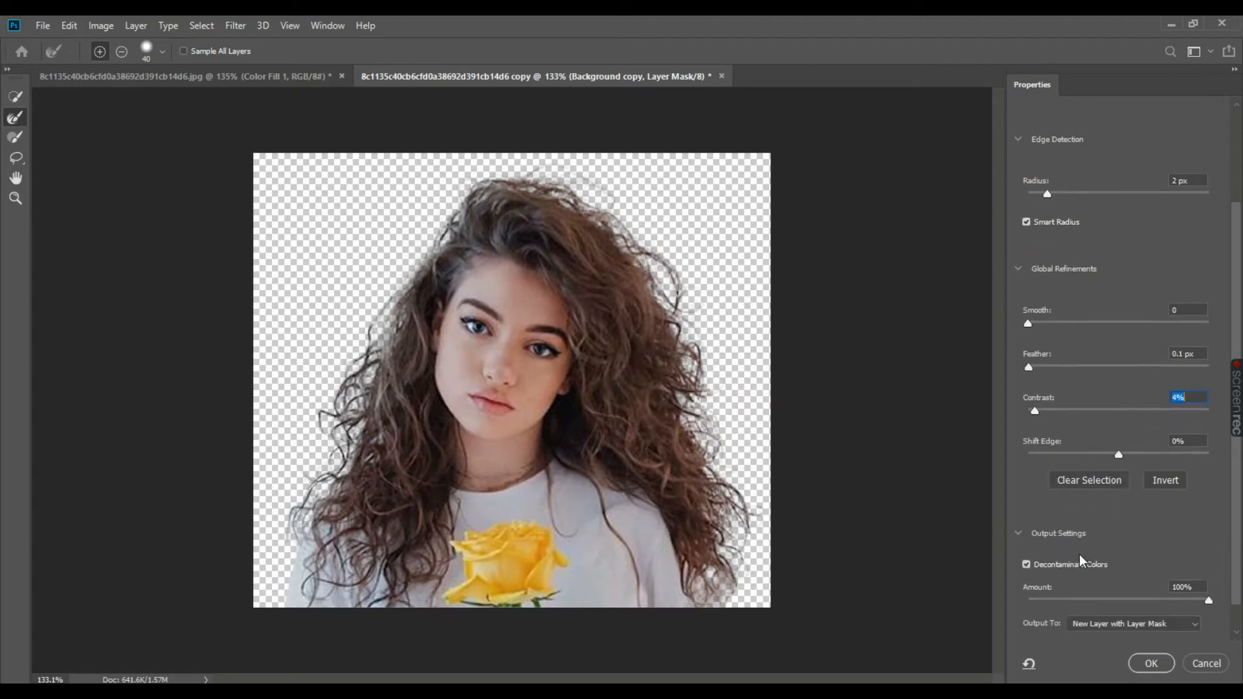
{"action": "left_click", "coordinate": [1026, 565]}
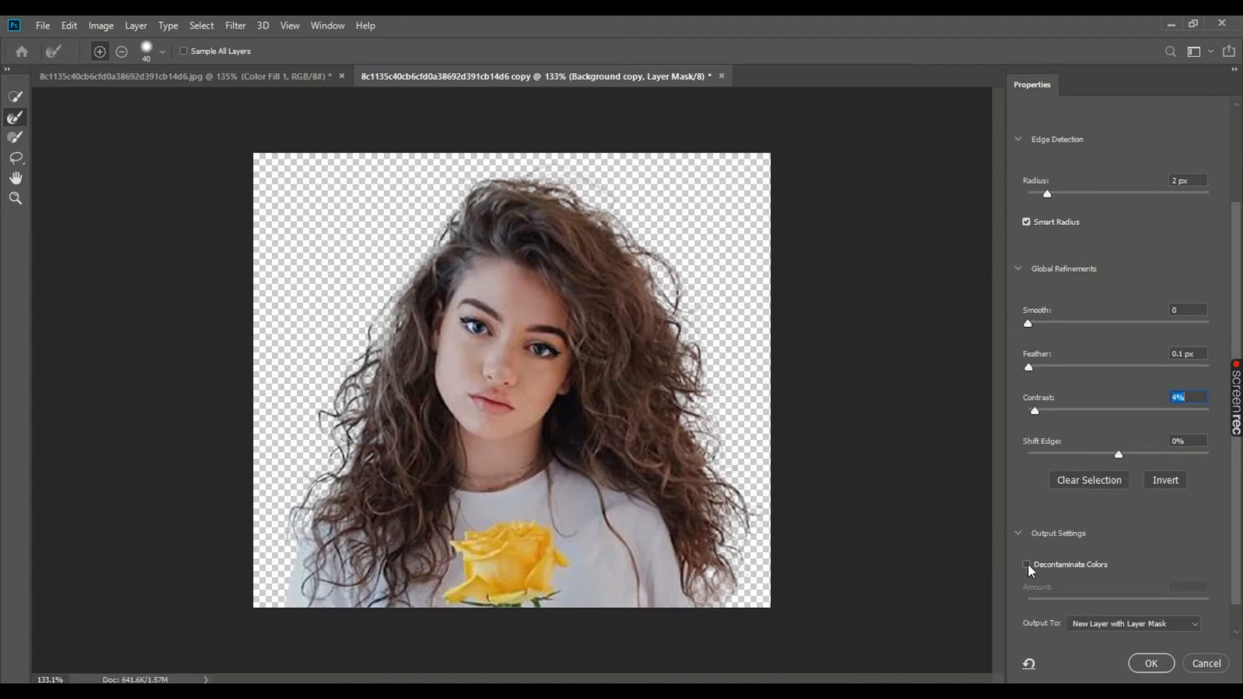
{"action": "left_click", "coordinate": [1029, 568]}
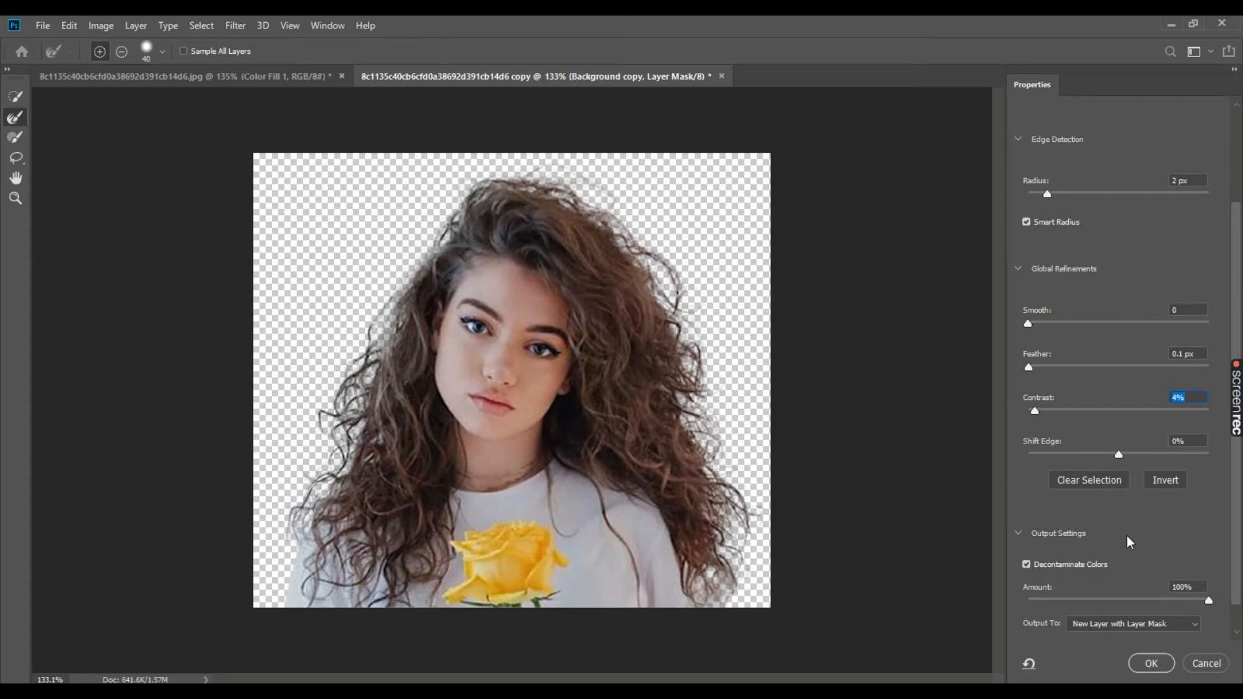
{"action": "scroll", "coordinate": [1131, 546], "scroll_direction": "down", "scroll_amount": 2}
{"action": "left_click", "coordinate": [1107, 593]}
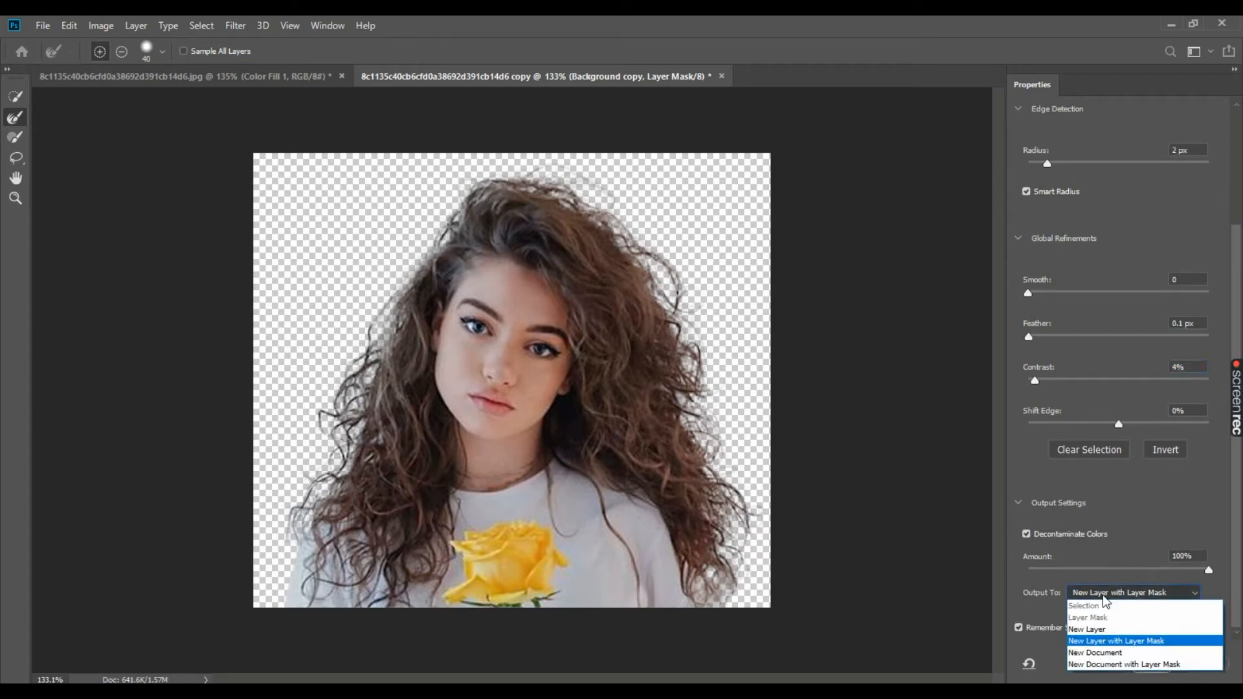
{"action": "left_click", "coordinate": [1085, 644]}
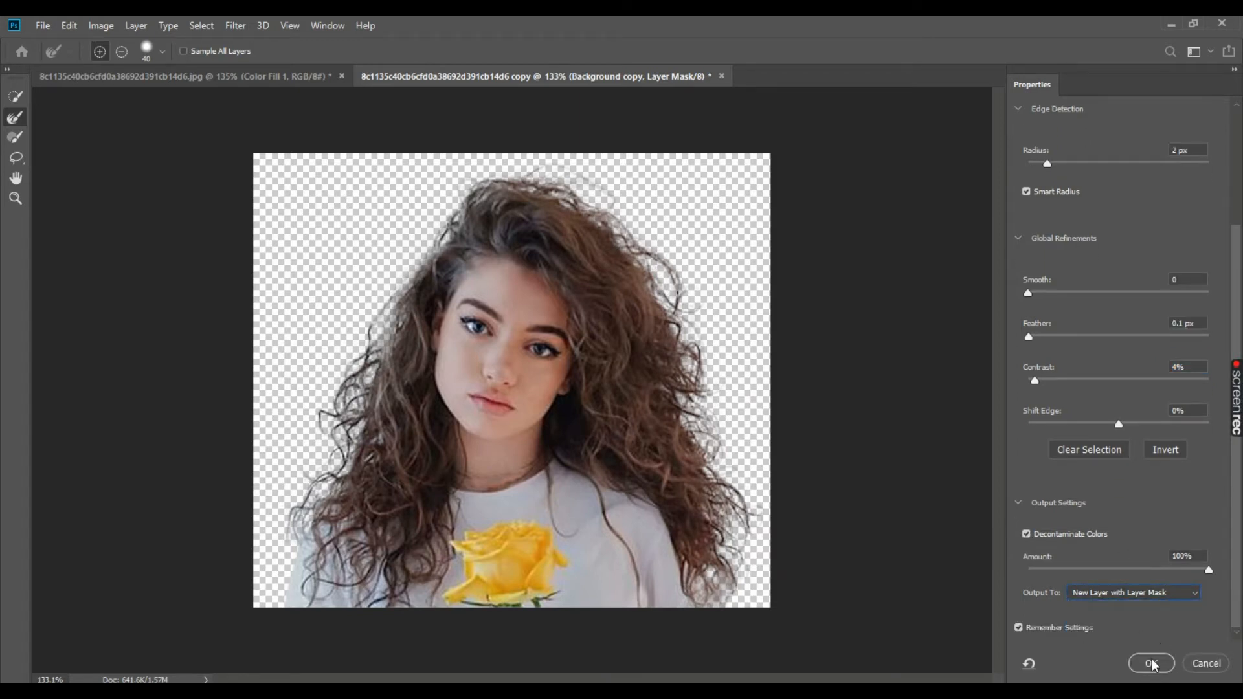
{"action": "left_click", "coordinate": [1150, 661]}
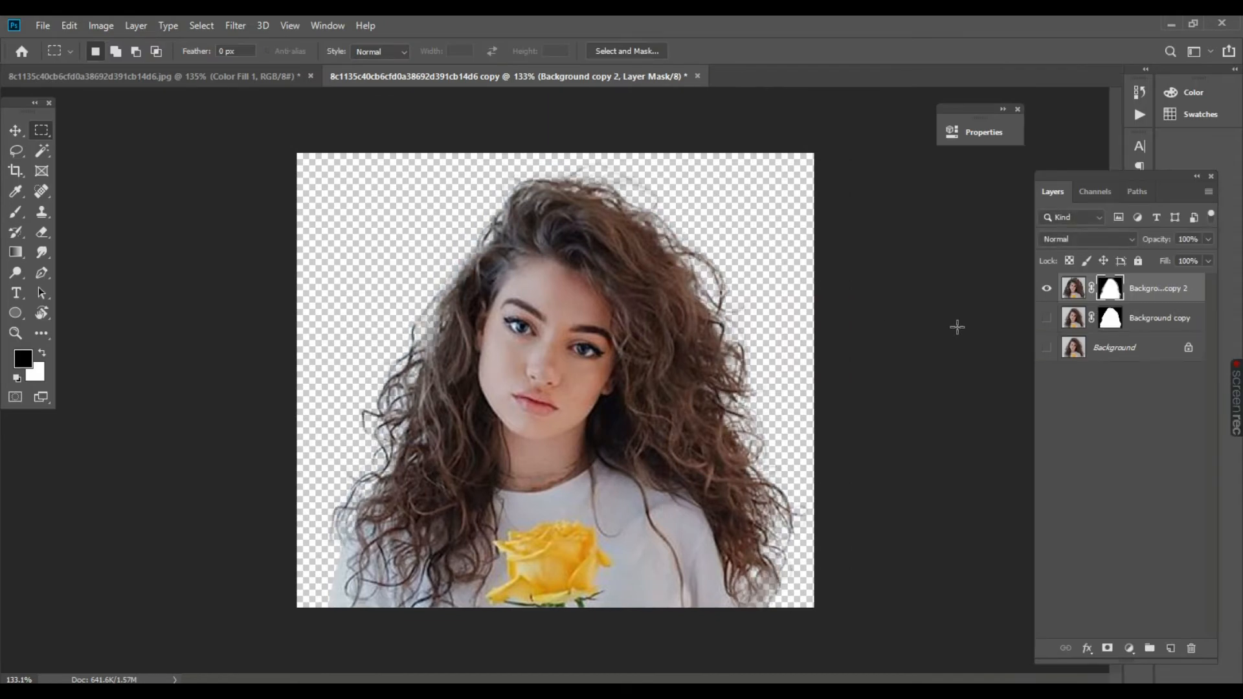
Delete the hidden, masked Background copy layer.
{"action": "left_click", "coordinate": [1071, 317]}
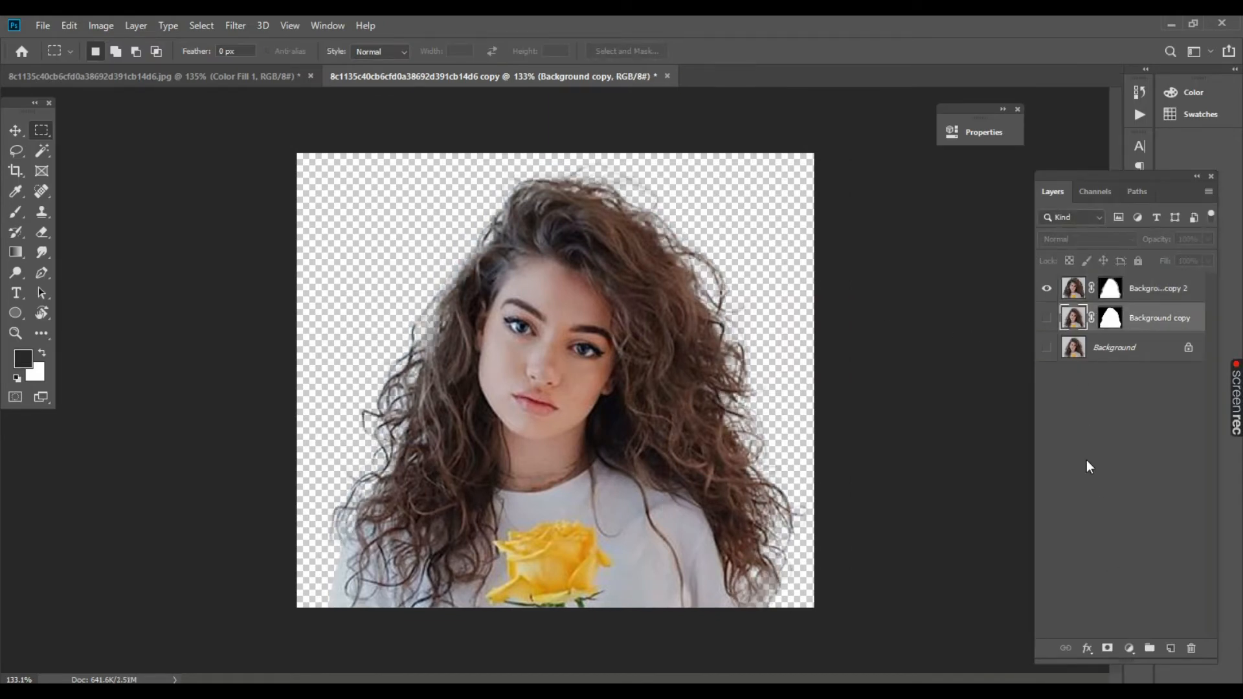
{"action": "left_click_drag", "start_coordinate": [1076, 320], "coordinate": [1191, 648]}
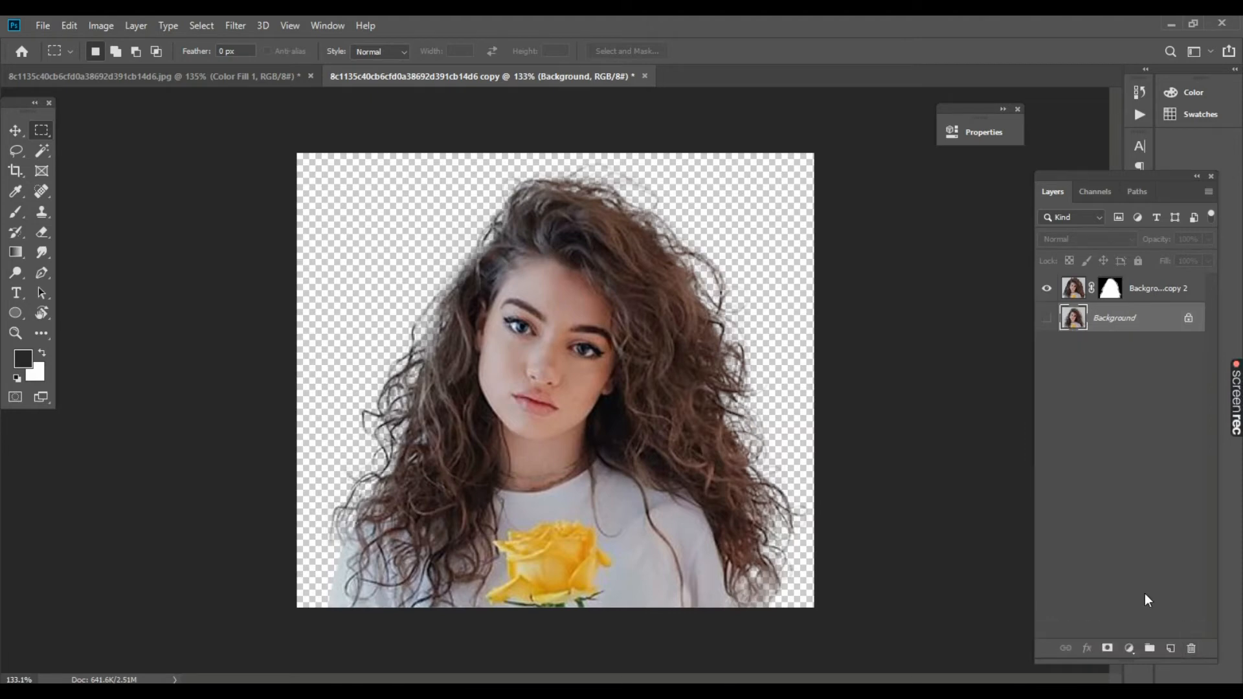
Add a Solid Color fill layer in magenta (#d24cdb) between the cutout and the original Background layer.
{"action": "left_click", "coordinate": [1128, 648]}
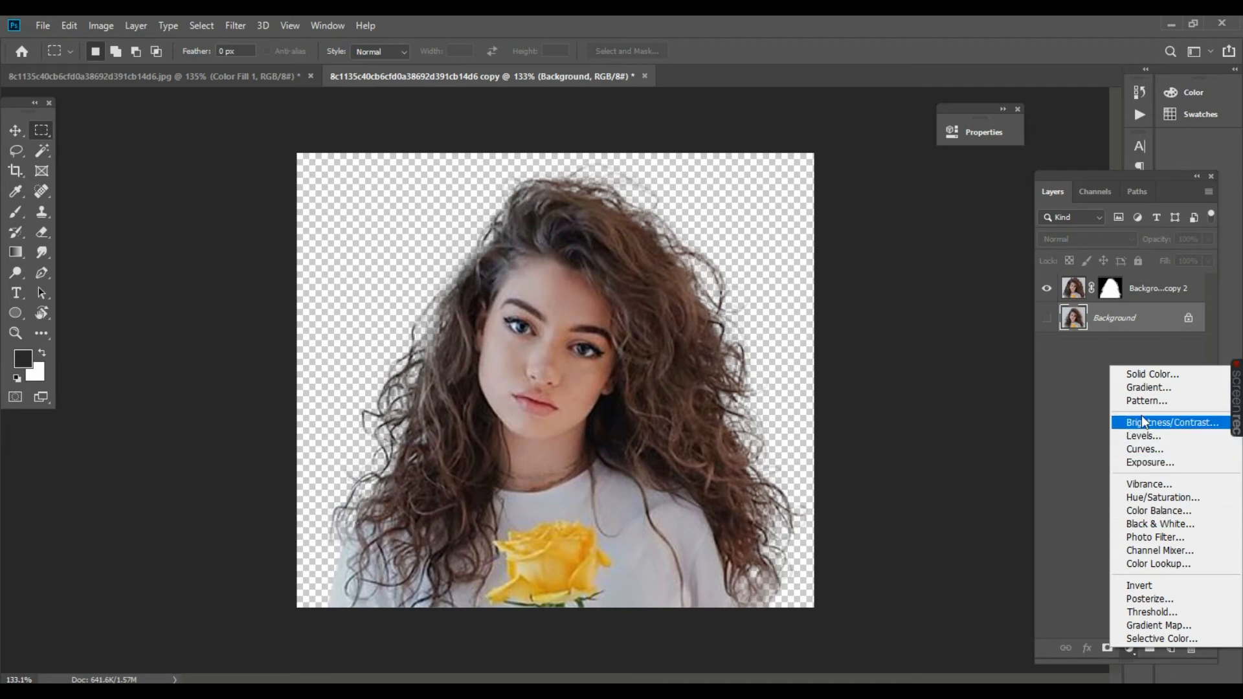
{"action": "left_click", "coordinate": [1142, 374]}
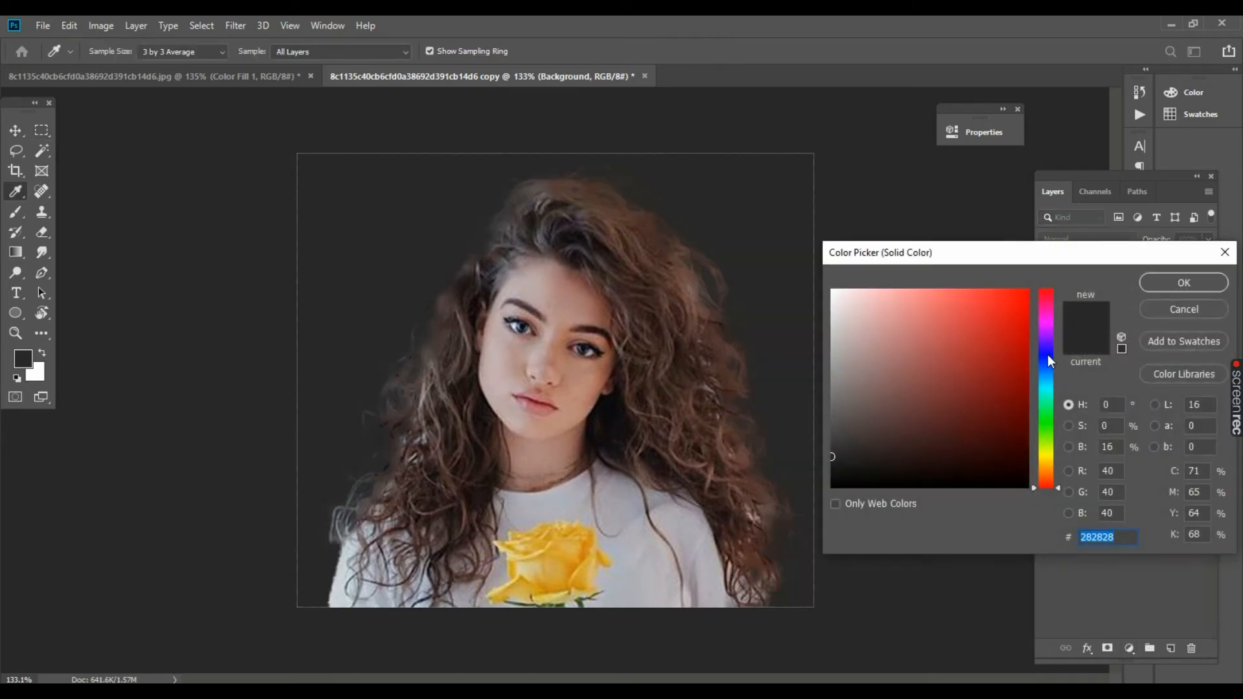
{"action": "left_click", "coordinate": [1046, 354]}
{"action": "left_click_drag", "start_coordinate": [990, 346], "coordinate": [930, 330]}
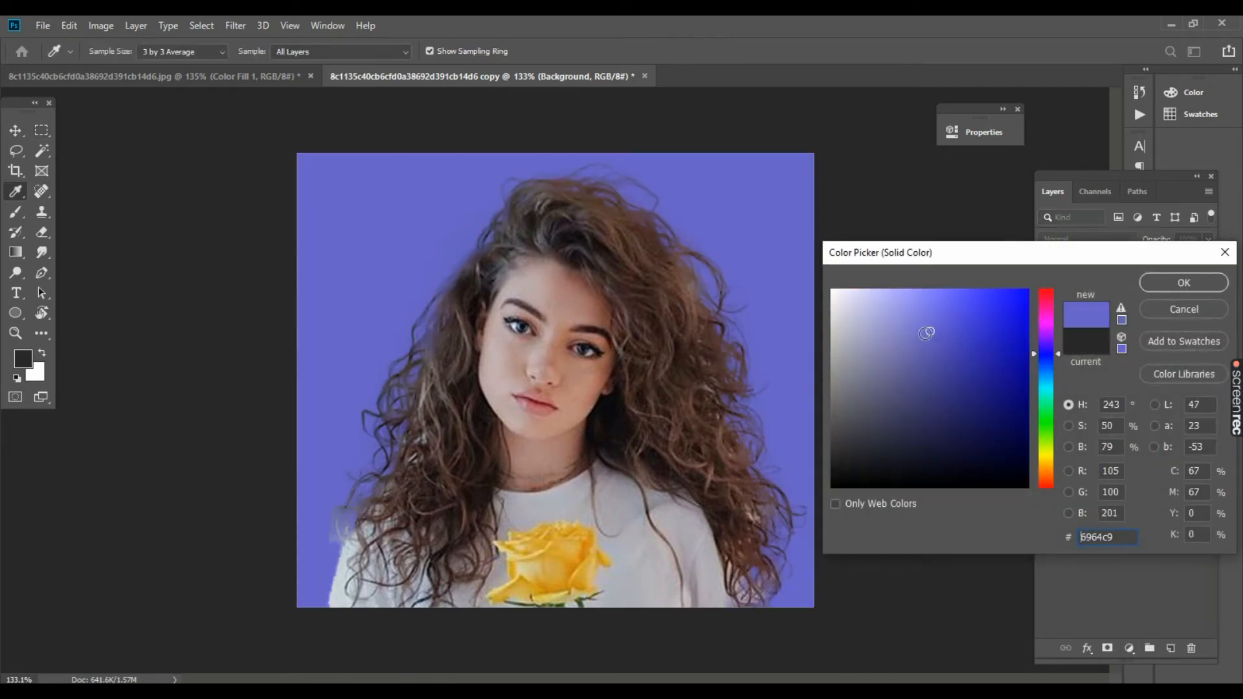
{"action": "left_click", "coordinate": [1043, 451]}
{"action": "left_click", "coordinate": [573, 545]}
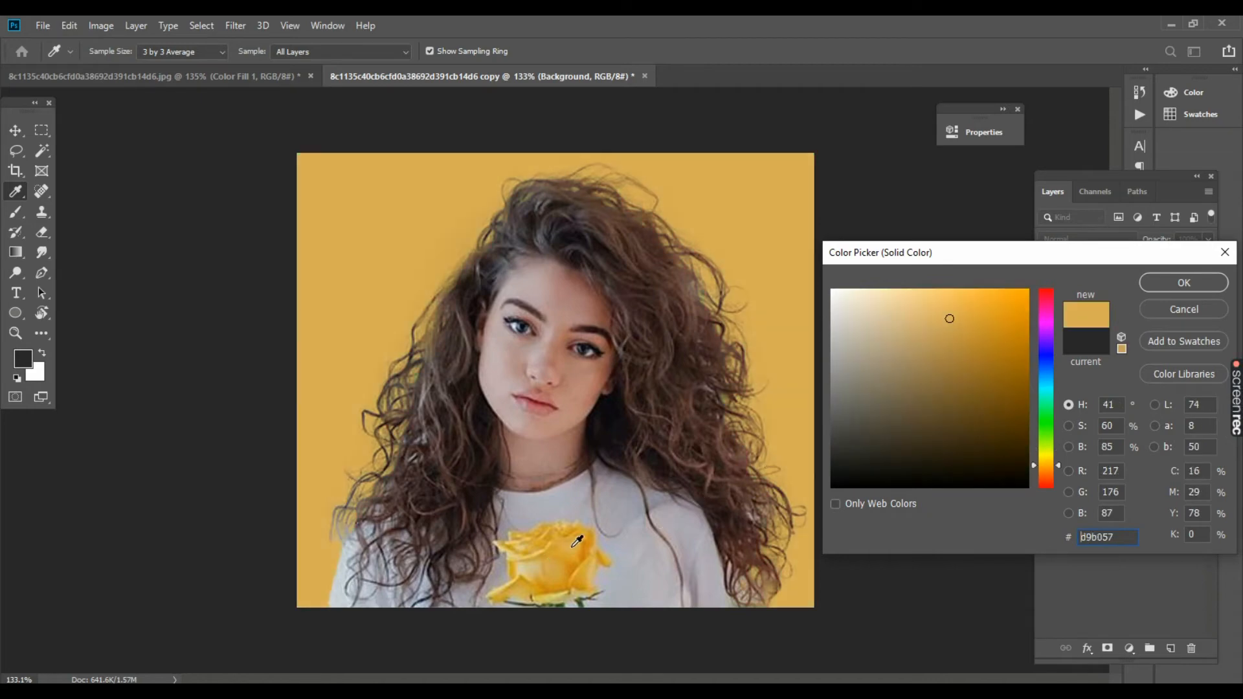
{"action": "left_click", "coordinate": [581, 542]}
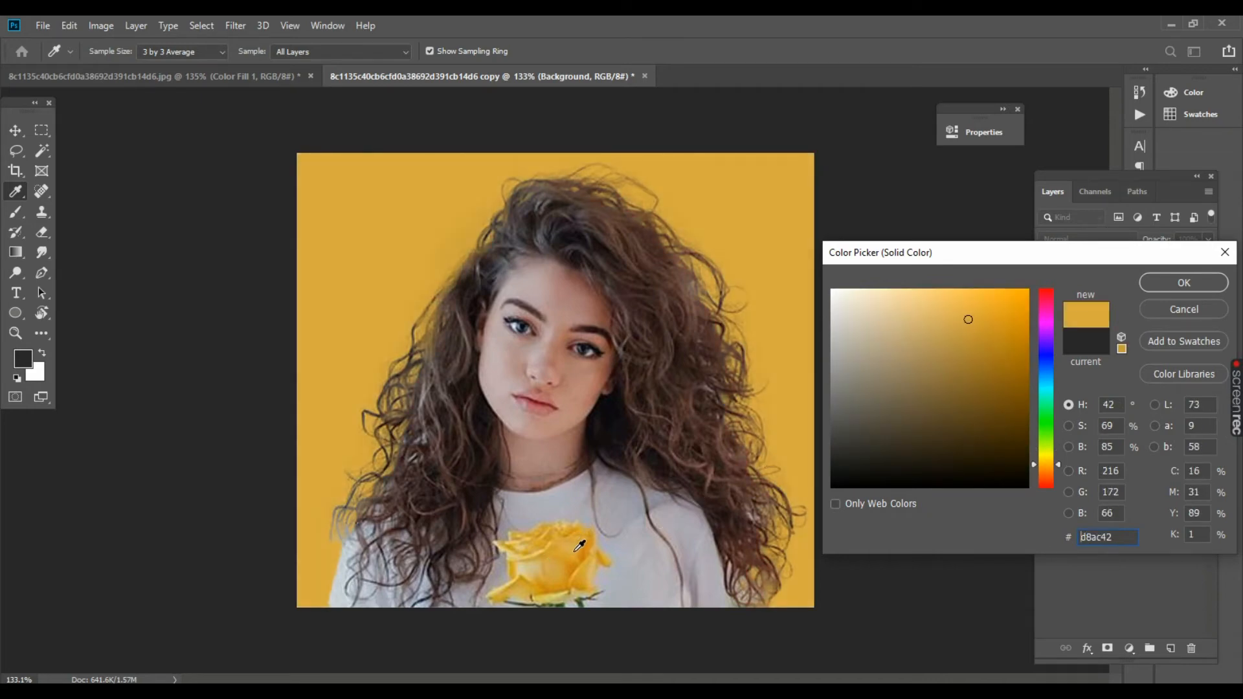
{"action": "left_click", "coordinate": [579, 546]}
{"action": "left_click_drag", "start_coordinate": [1050, 347], "coordinate": [1047, 325]}
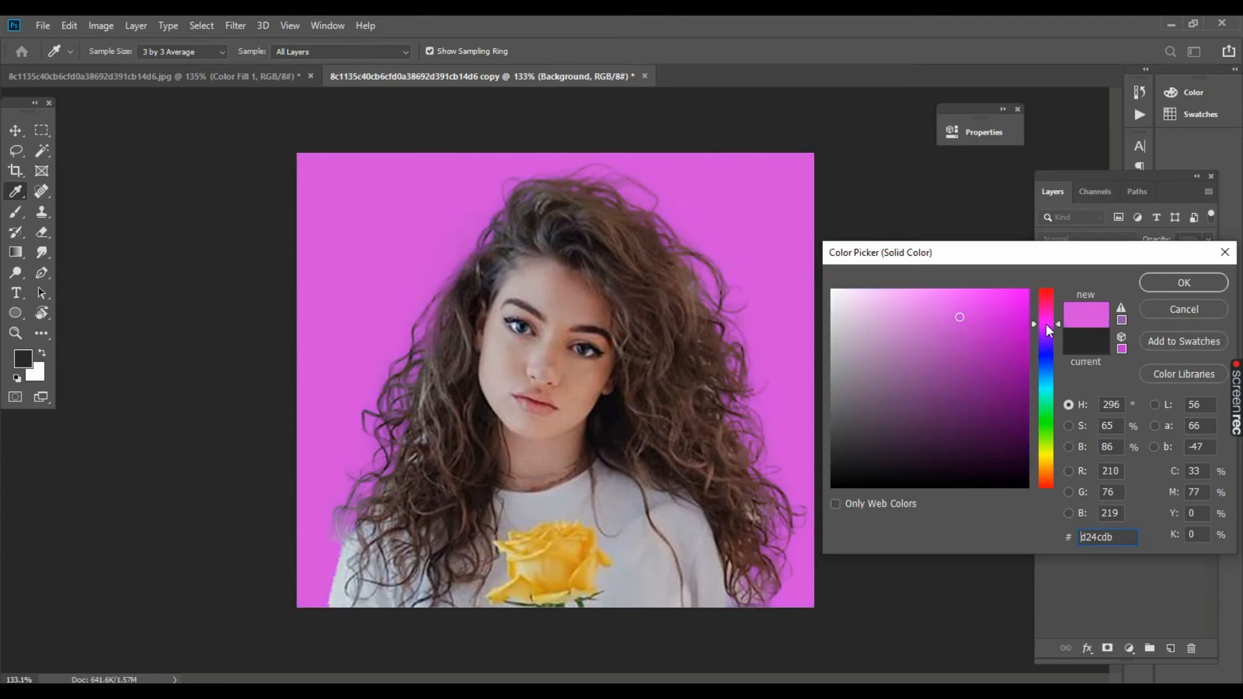
{"action": "left_click", "coordinate": [1194, 280]}
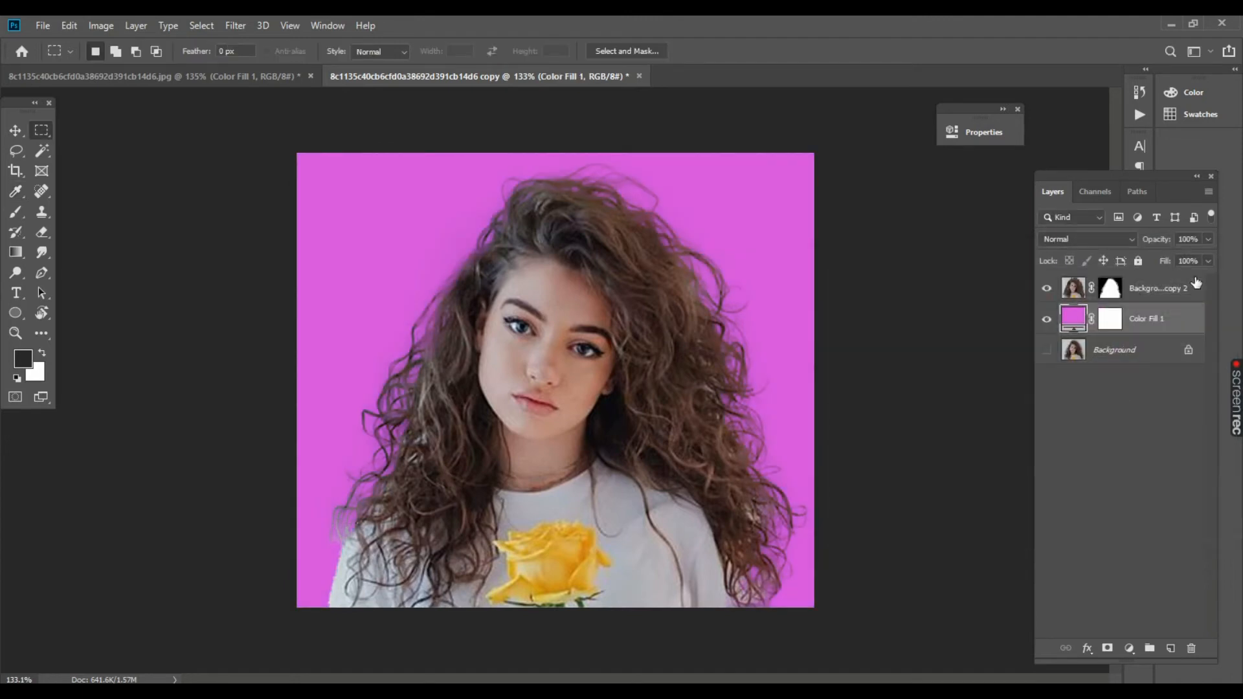
Display only the layer mask of Background copy 2 and set up the Brush at size 30 in Overlay mode.
{"action": "left_click", "coordinate": [1115, 290]}
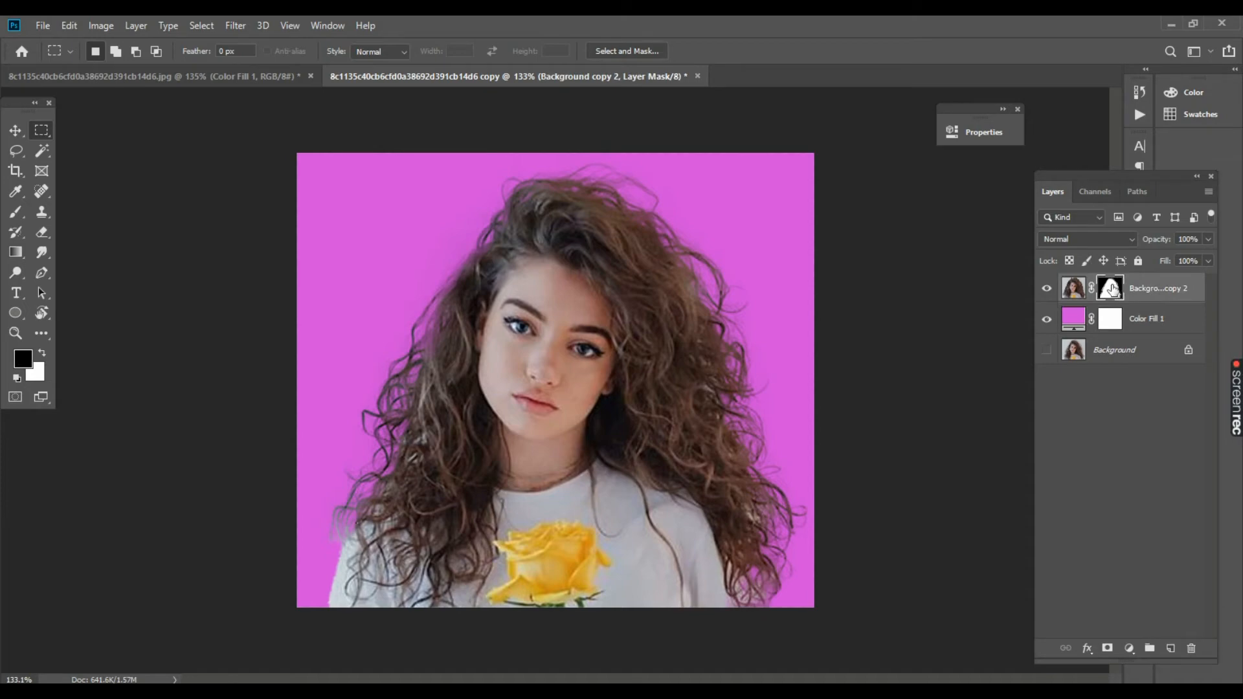
{"action": "left_click", "coordinate": [1111, 289], "text": "alt"}
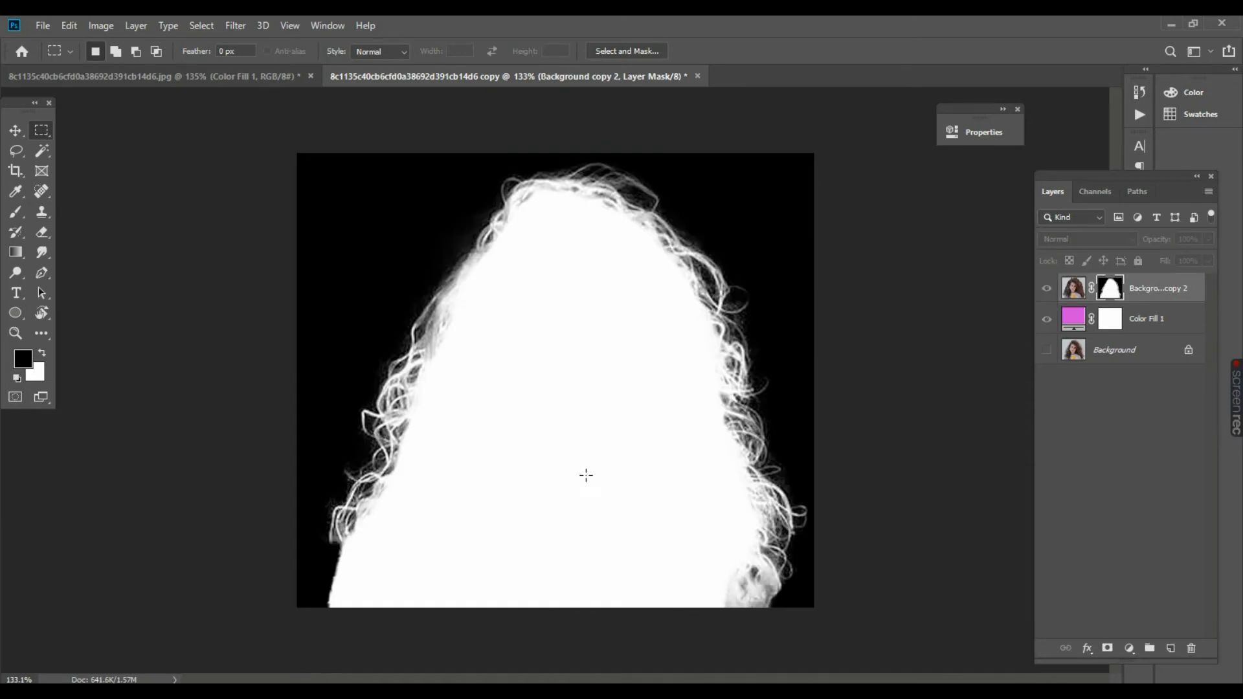
{"action": "key", "text": "b"}
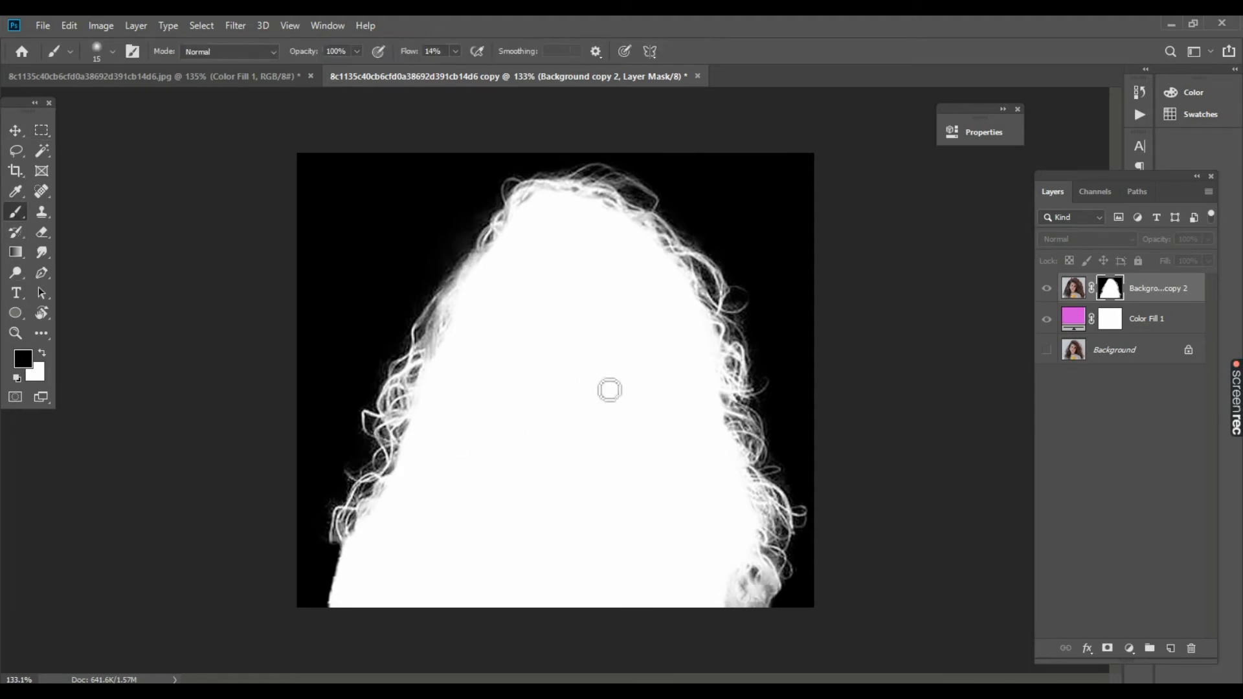
{"action": "key", "text": "bracketright"}
{"action": "key", "text": "bracketright"}
{"action": "left_click", "coordinate": [275, 51]}
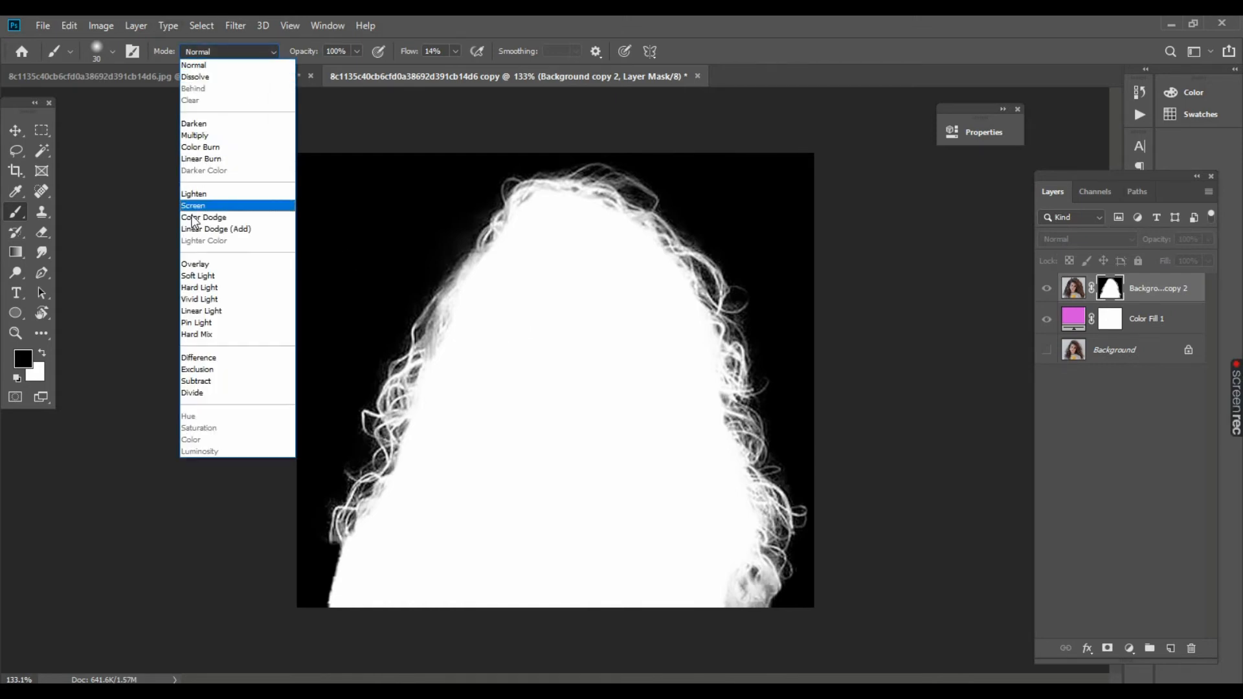
{"action": "left_click", "coordinate": [194, 264]}
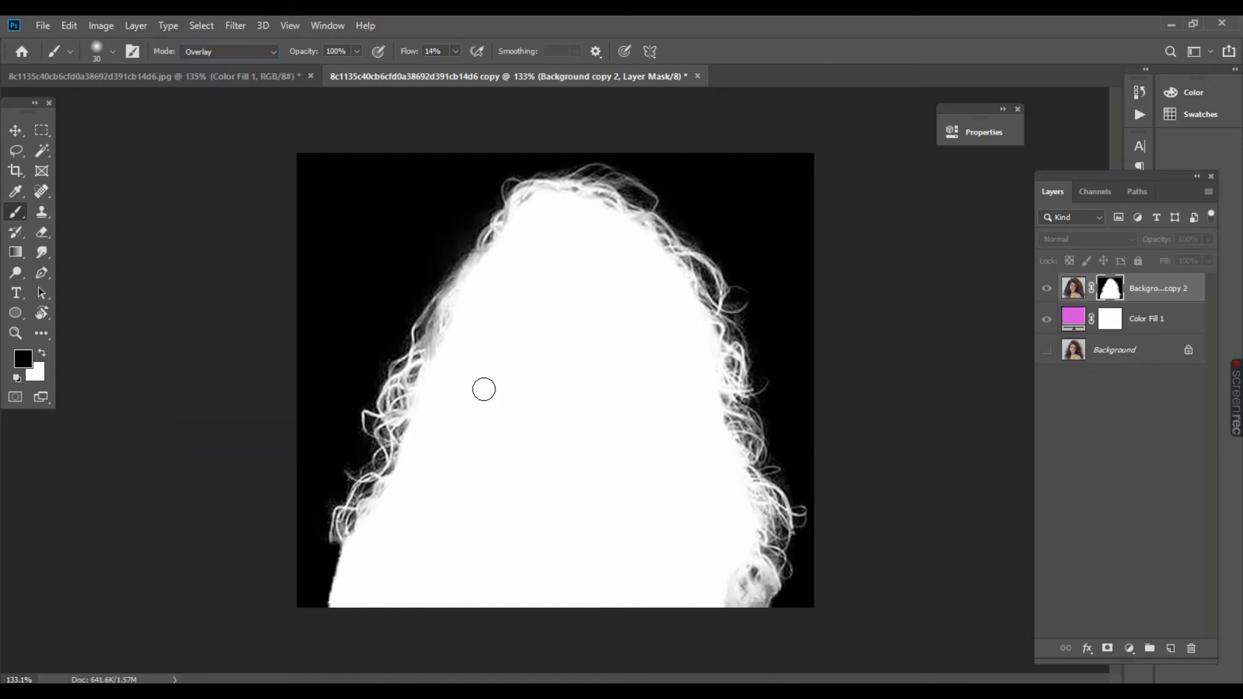
Paint white over the grey hair edges inside the mask with the Overlay brush, and return to the normal image view.
{"action": "key", "text": "x"}
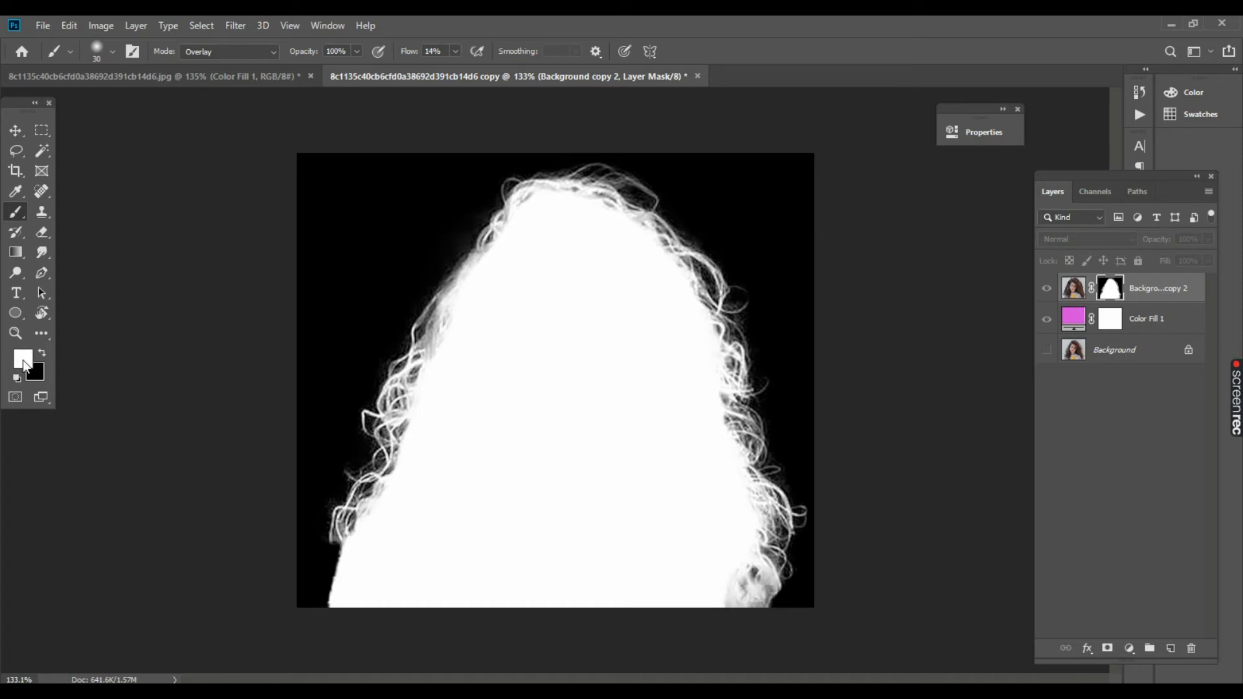
{"action": "mouse_move", "coordinate": [435, 374]}
{"action": "left_mouse_down"}
{"action": "mouse_move", "coordinate": [440, 323]}
{"action": "mouse_move", "coordinate": [433, 359]}
{"action": "mouse_move", "coordinate": [449, 316]}
{"action": "mouse_move", "coordinate": [437, 366]}
{"action": "mouse_move", "coordinate": [462, 301]}
{"action": "mouse_move", "coordinate": [410, 446]}
{"action": "mouse_move", "coordinate": [475, 263]}
{"action": "mouse_move", "coordinate": [448, 324]}
{"action": "mouse_move", "coordinate": [527, 204]}
{"action": "mouse_move", "coordinate": [596, 186]}
{"action": "mouse_move", "coordinate": [666, 255]}
{"action": "mouse_move", "coordinate": [718, 394]}
{"action": "mouse_move", "coordinate": [733, 530]}
{"action": "left_mouse_up"}
{"action": "mouse_move", "coordinate": [659, 490]}
{"action": "left_mouse_down"}
{"action": "mouse_move", "coordinate": [750, 582]}
{"action": "mouse_move", "coordinate": [716, 574]}
{"action": "mouse_move", "coordinate": [729, 563]}
{"action": "left_mouse_up"}
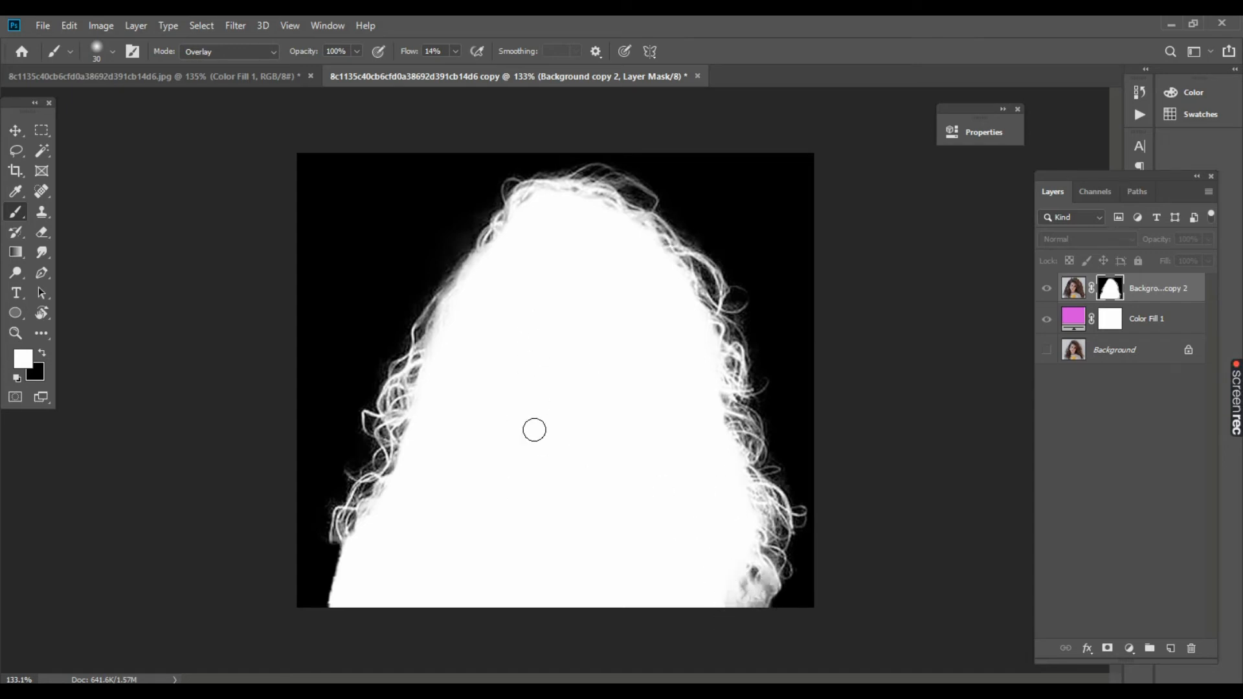
{"action": "key", "text": "x"}
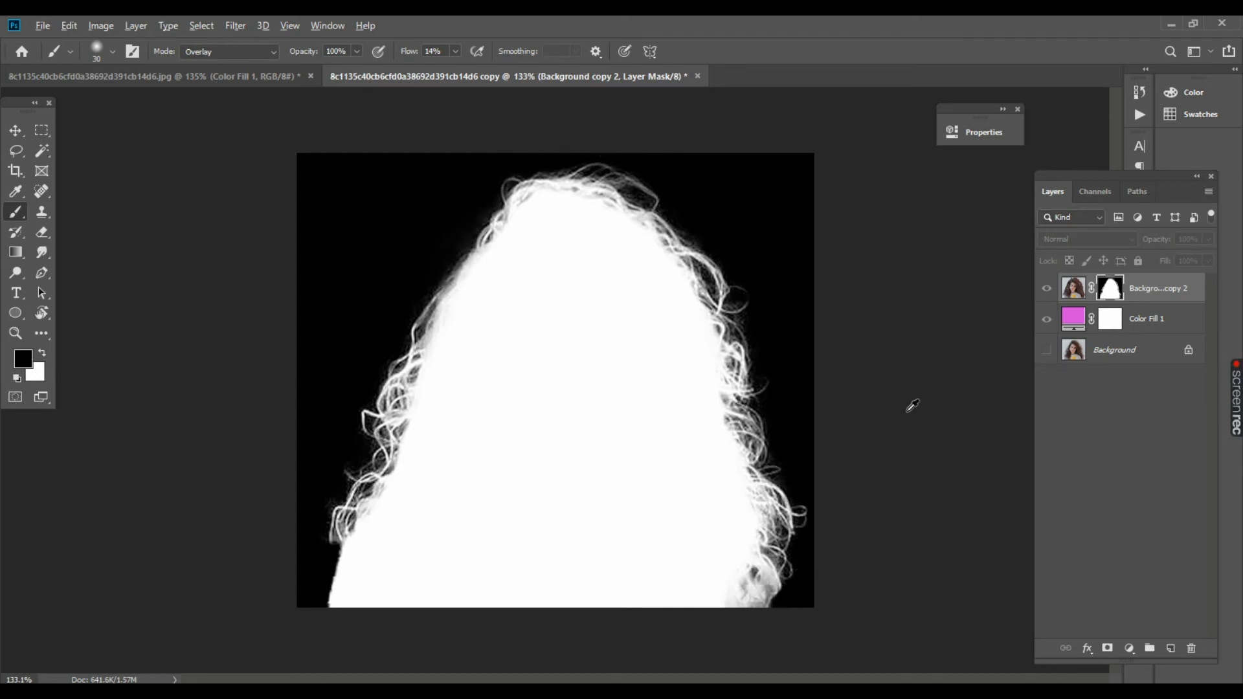
{"action": "left_click", "coordinate": [1117, 293], "text": "alt"}
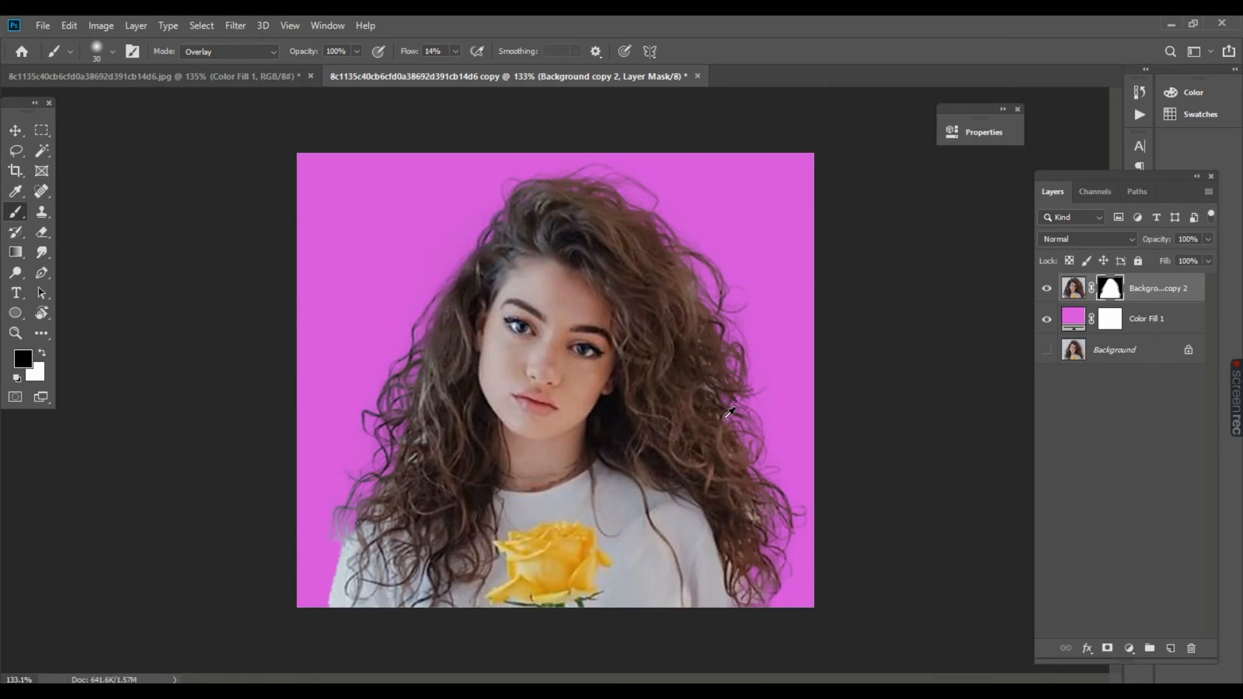
Set the brush's painting mode to Normal.
{"action": "scroll", "coordinate": [563, 505], "scroll_direction": "down", "scroll_amount": 1}
{"action": "scroll", "coordinate": [563, 505], "scroll_direction": "up", "scroll_amount": 2}
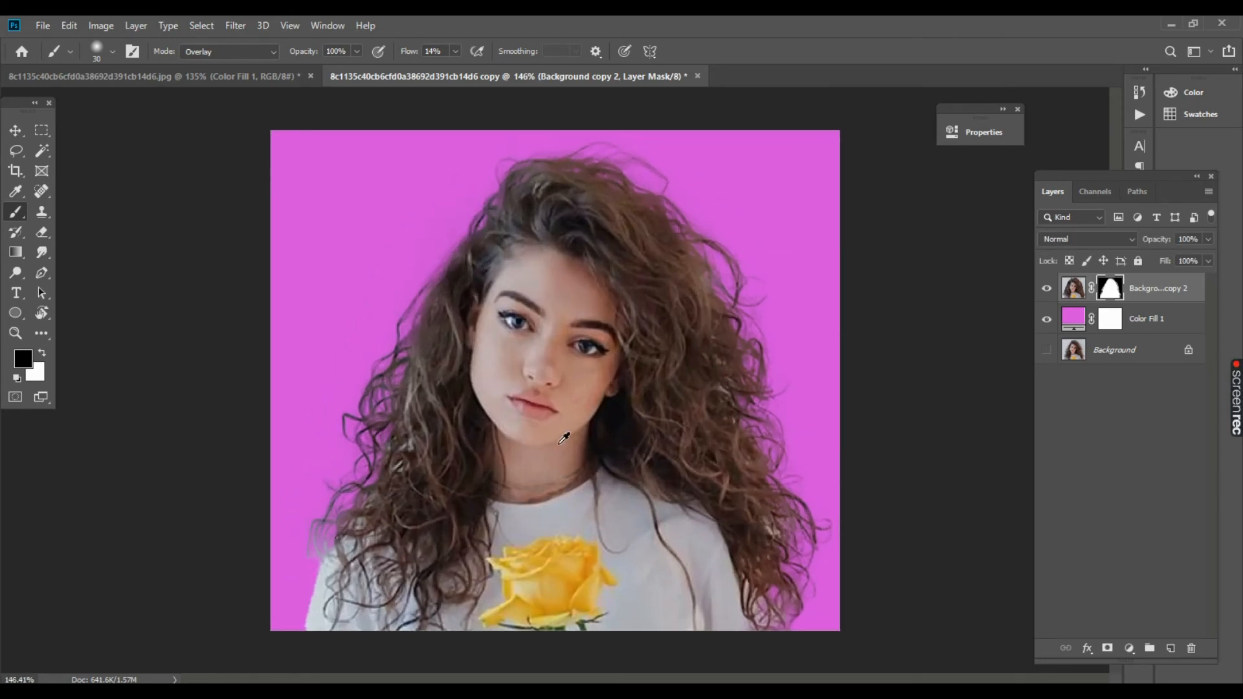
{"action": "scroll", "coordinate": [563, 438], "scroll_direction": "down", "scroll_amount": 1}
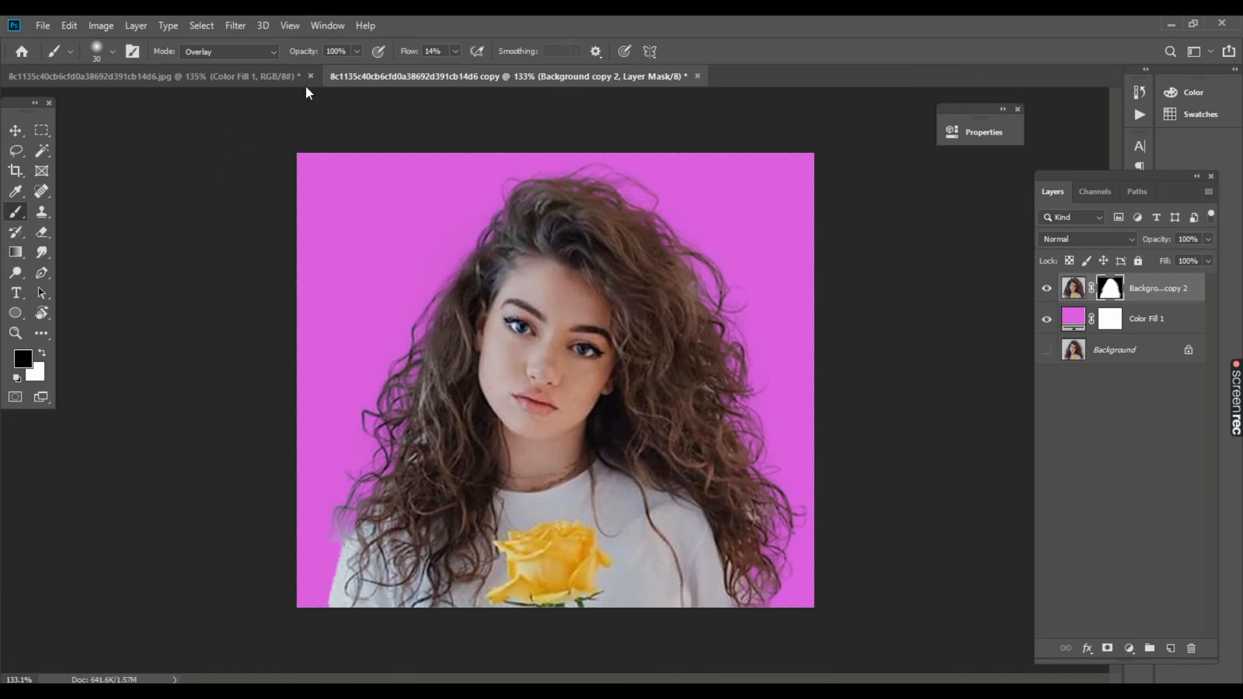
{"action": "left_click", "coordinate": [273, 52]}
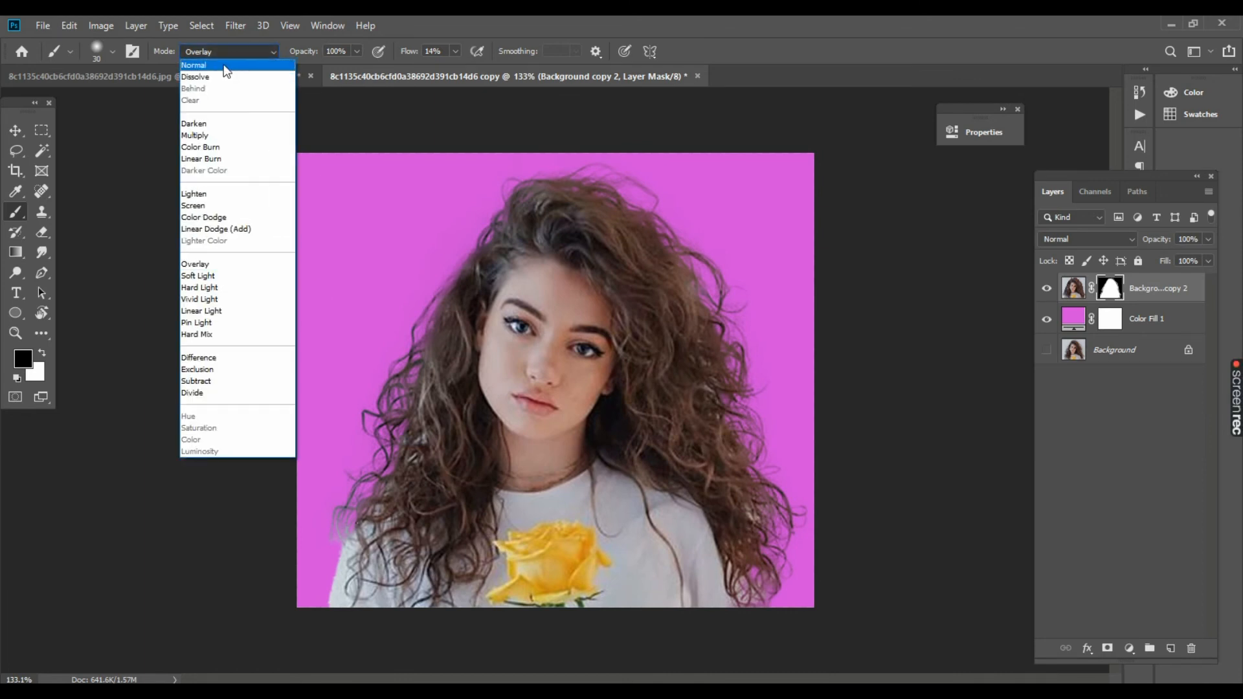
{"action": "left_click", "coordinate": [225, 65]}
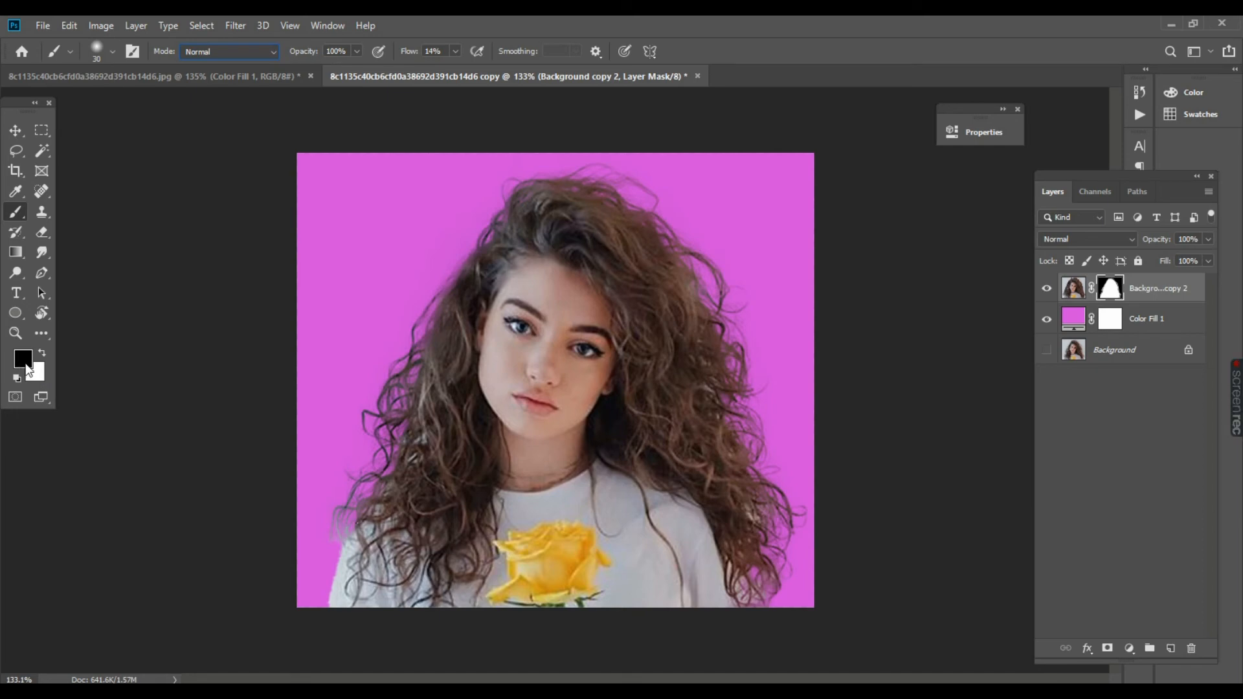
{"action": "left_click", "coordinate": [23, 359]}
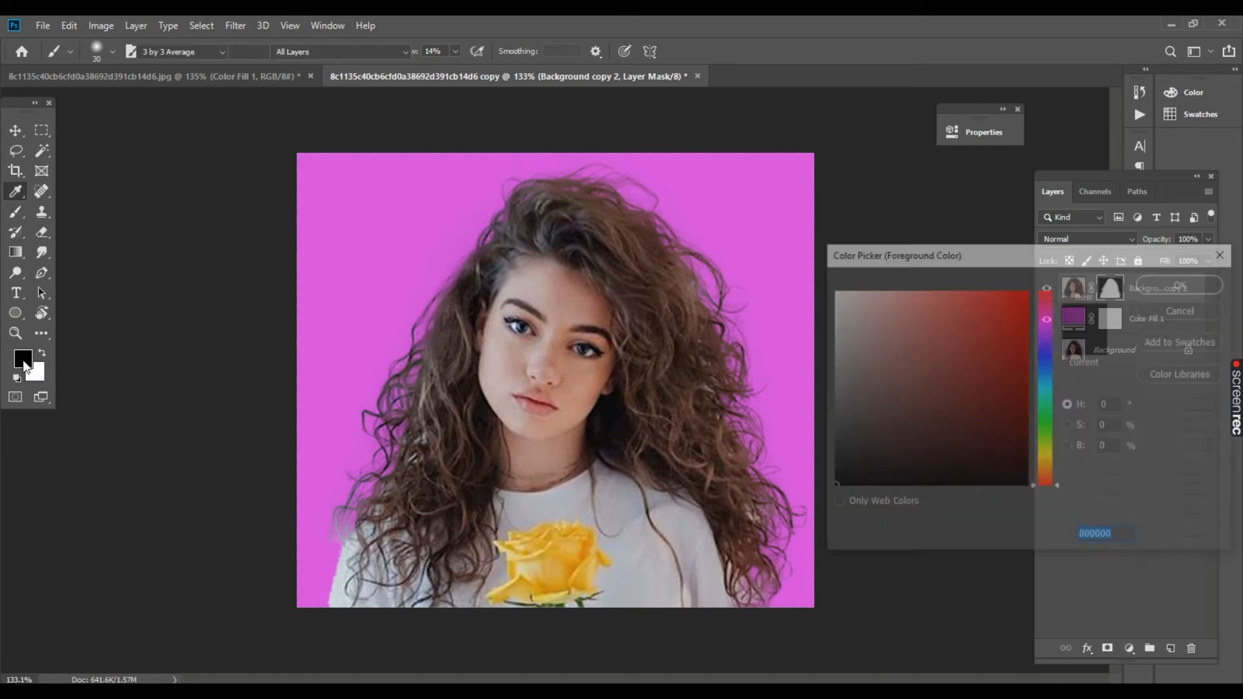
{"action": "type", "text": "x"}
{"action": "left_click", "coordinate": [1171, 313]}
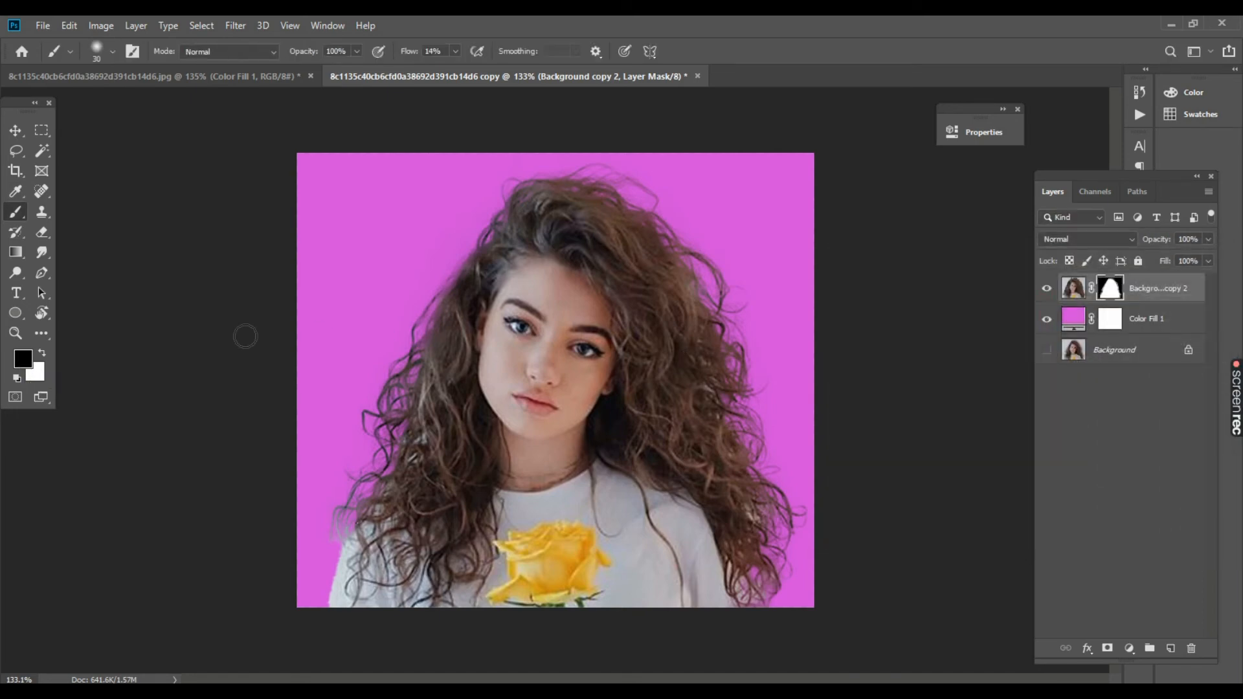
Paint white on the mask along the shirt's shoulder edge below the left-hand curls, with a size 20 brush reduced to size 9.
{"action": "key", "text": "x"}
{"action": "key", "text": "bracketleft"}
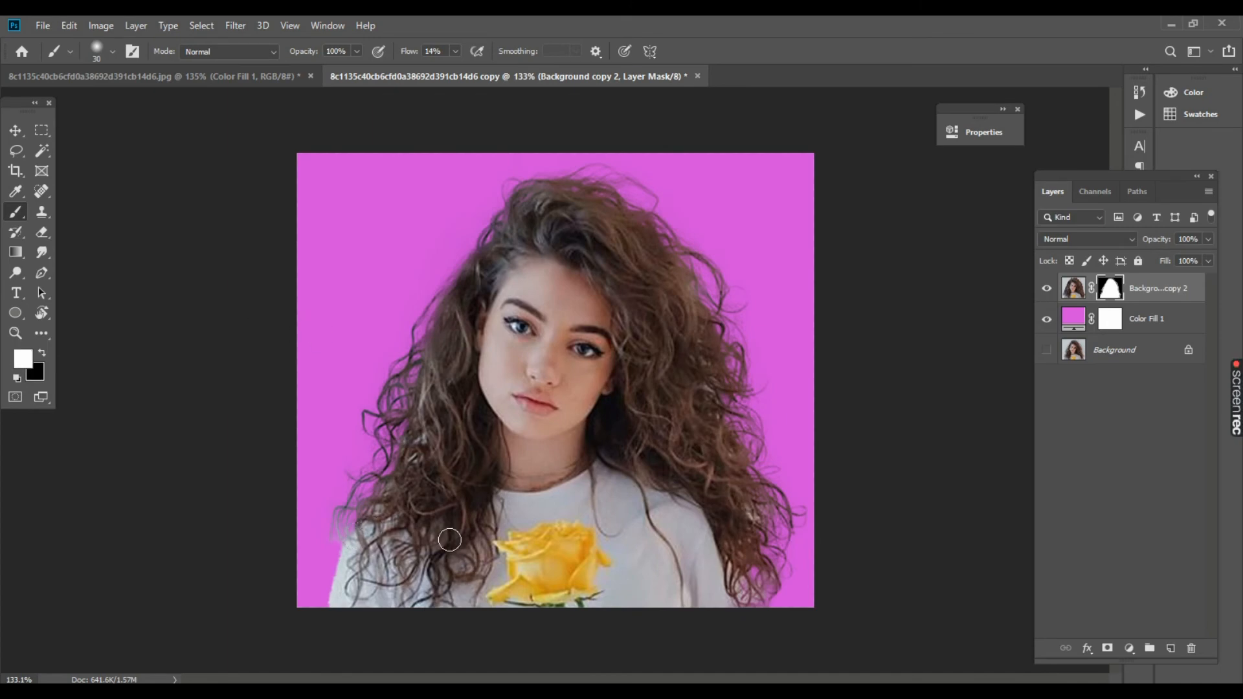
{"action": "key", "text": "bracketleft"}
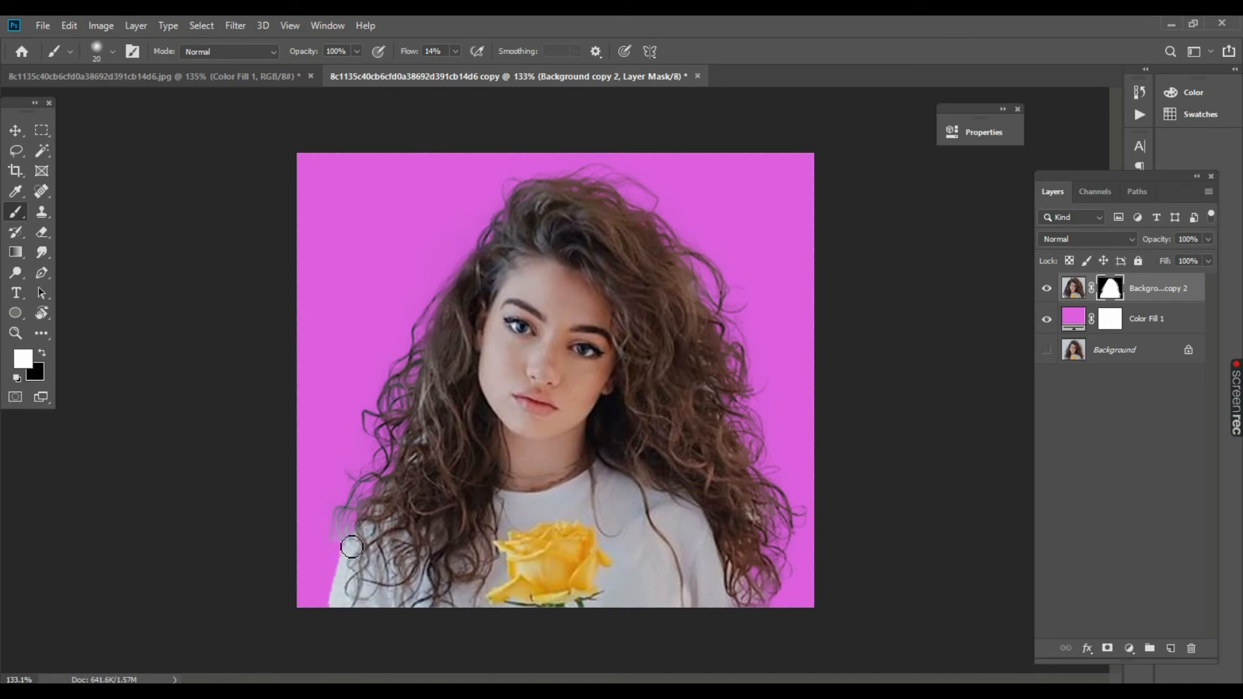
{"action": "scroll", "coordinate": [342, 594], "scroll_direction": "up", "scroll_amount": 2}
{"action": "left_click_drag", "start_coordinate": [356, 572], "coordinate": [368, 518]}
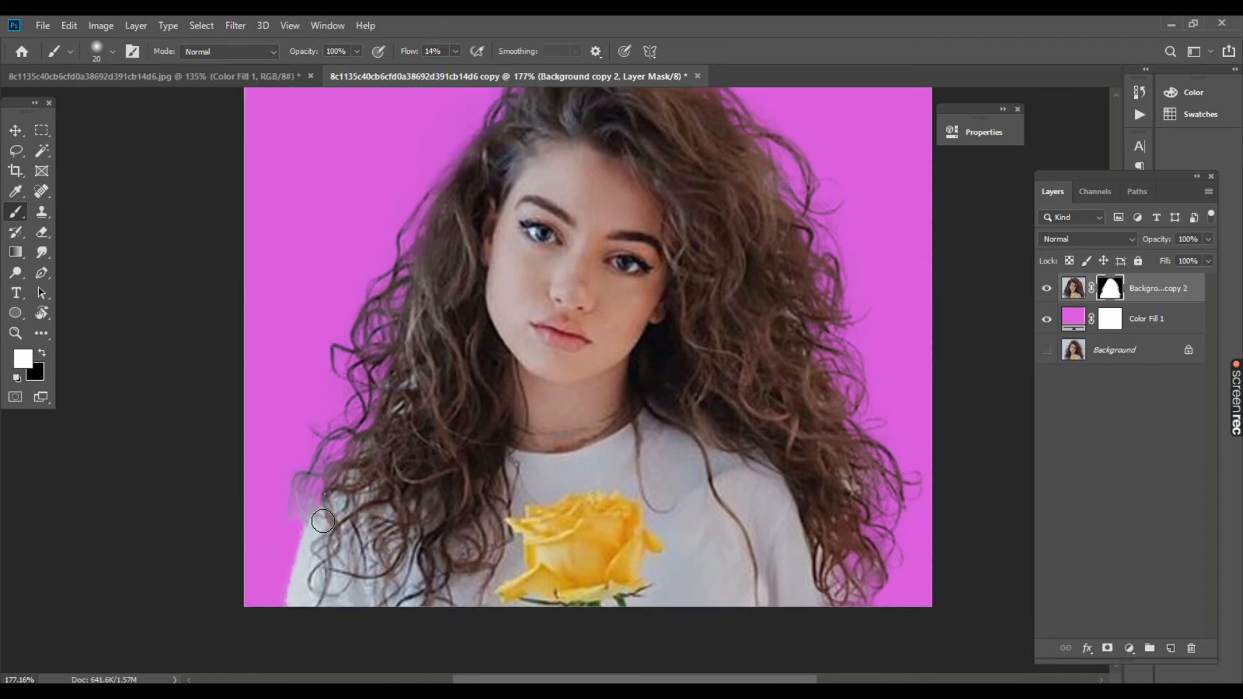
{"action": "key", "text": "bracketleft"}
{"action": "key", "text": "bracketleft"}
{"action": "key", "text": "bracketleft"}
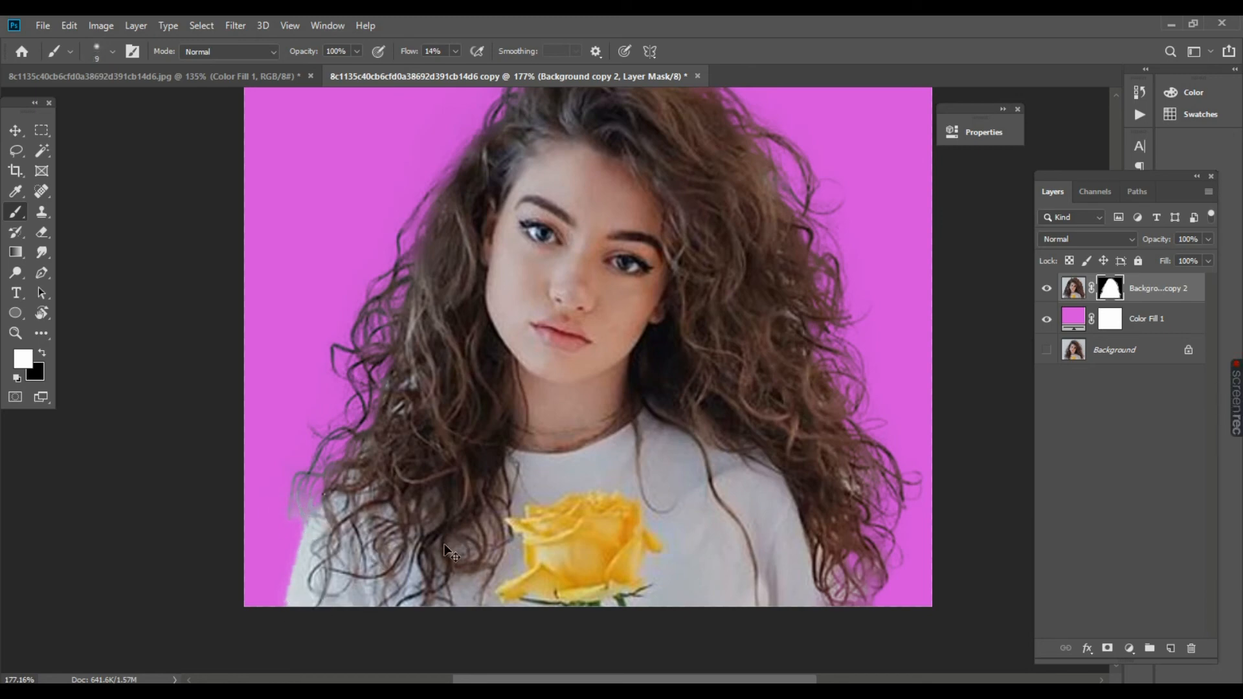
{"action": "scroll", "coordinate": [453, 548], "scroll_direction": "down", "scroll_amount": 4}
{"action": "scroll", "coordinate": [453, 547], "scroll_direction": "up", "scroll_amount": 1}
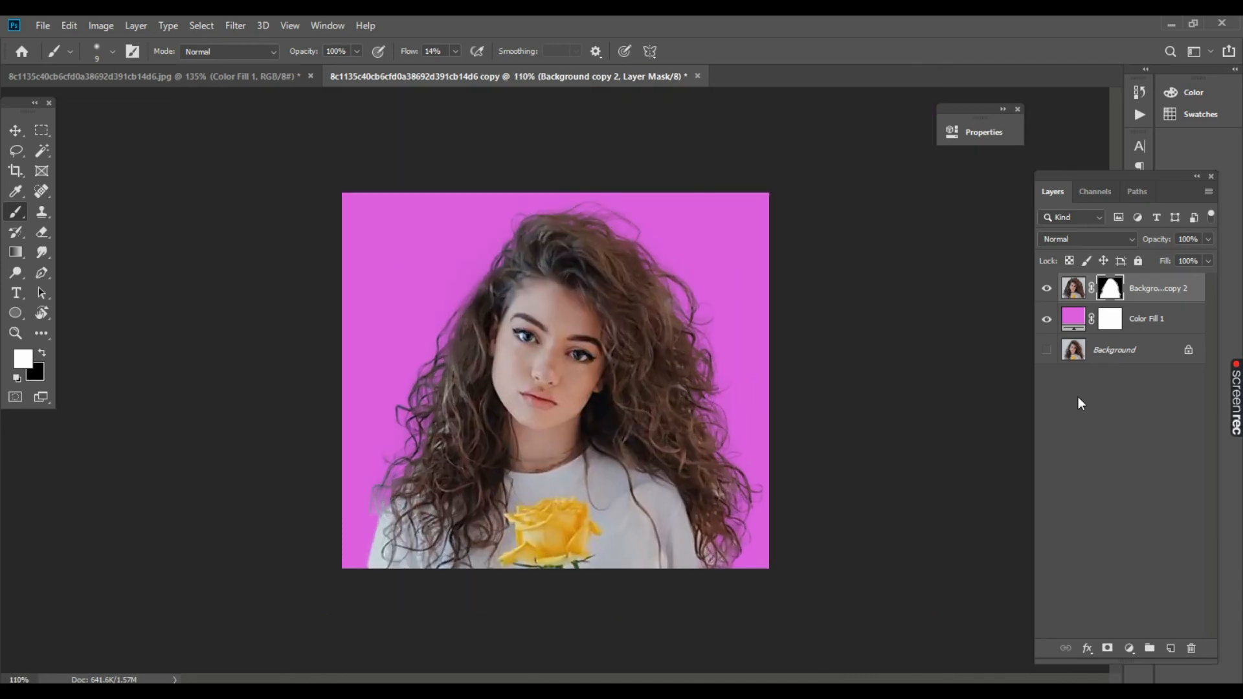
Change the Color Fill 1 layer's colour to bright cyan blue (#40d8ea).
{"action": "left_click", "coordinate": [1073, 318]}
{"action": "double_click", "coordinate": [1078, 319]}
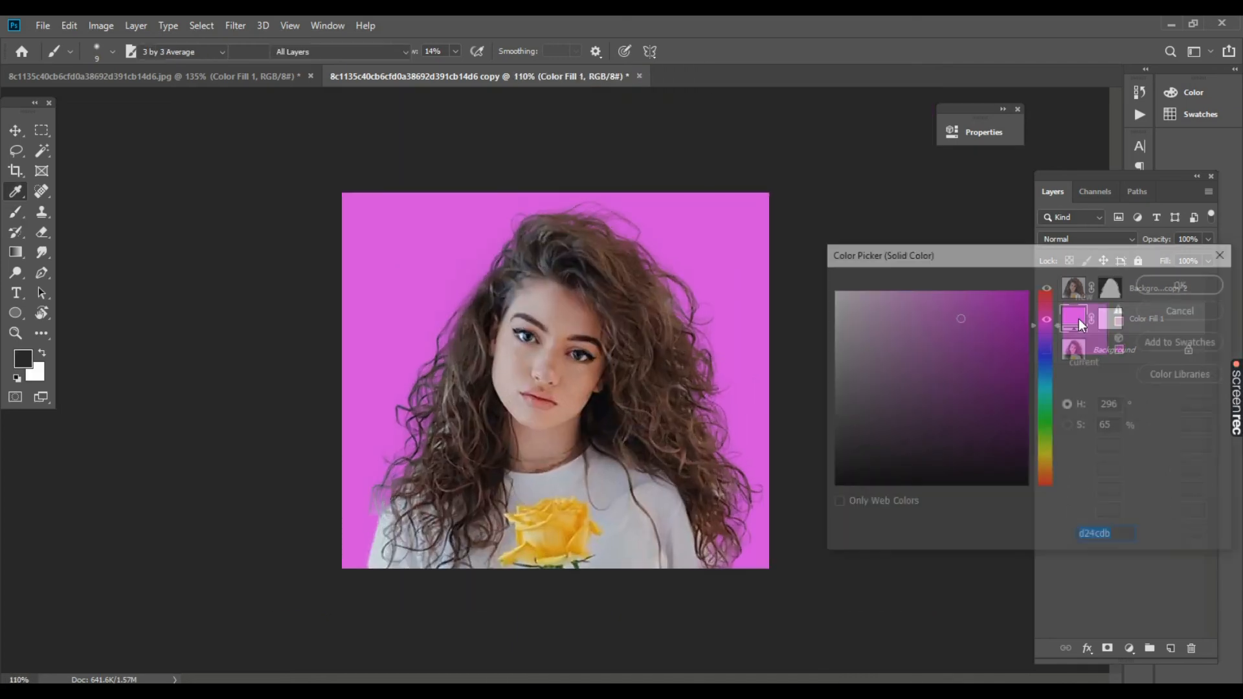
{"action": "left_click_drag", "start_coordinate": [1032, 367], "coordinate": [1051, 313]}
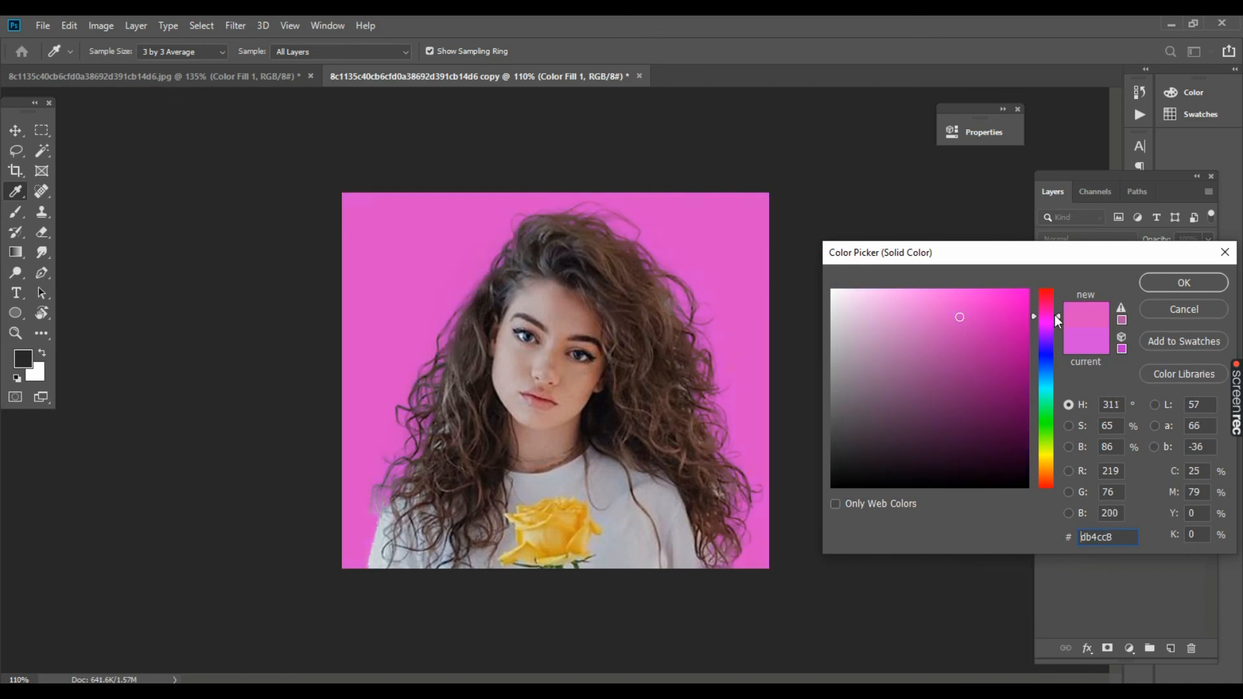
{"action": "left_click", "coordinate": [579, 360]}
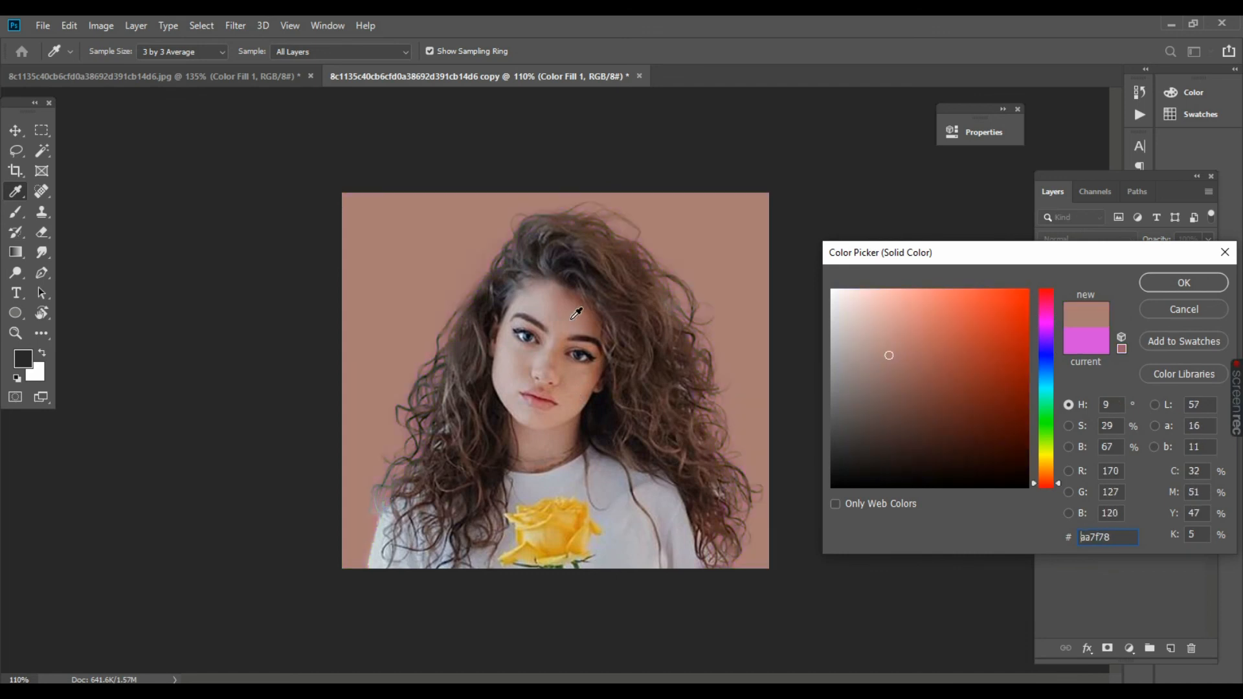
{"action": "left_click", "coordinate": [631, 322]}
{"action": "left_click", "coordinate": [571, 521]}
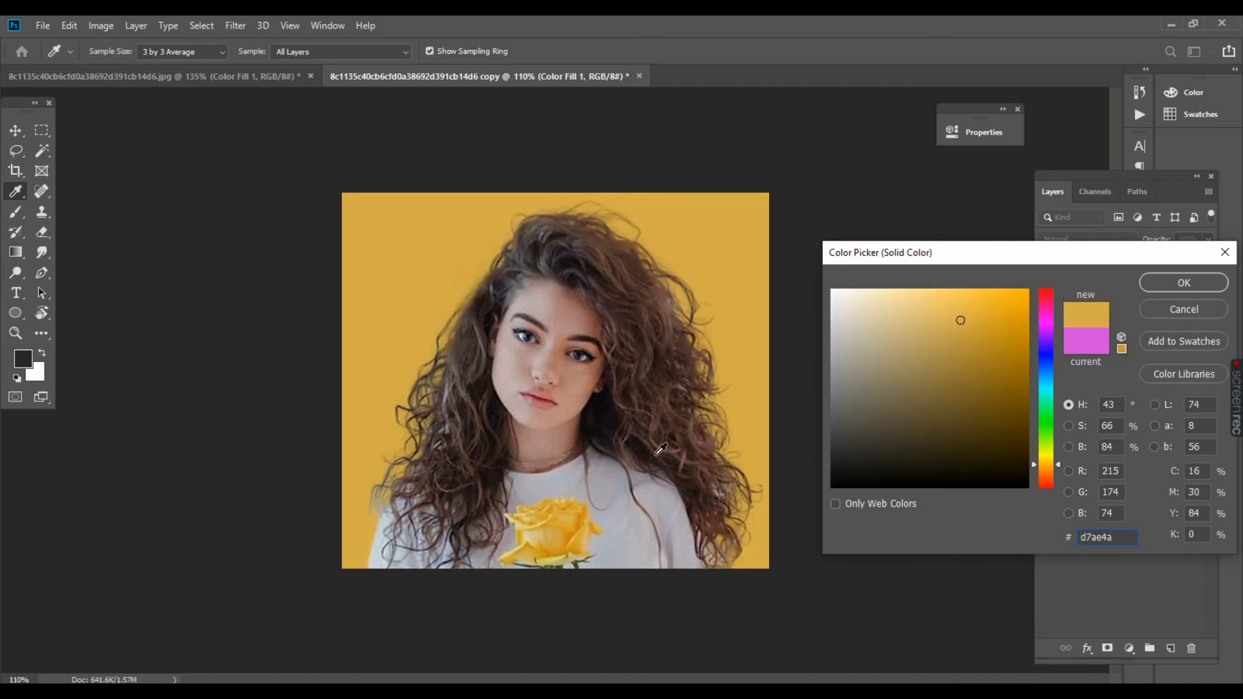
{"action": "left_click", "coordinate": [946, 340]}
{"action": "mouse_move", "coordinate": [946, 339]}
{"action": "left_mouse_down"}
{"action": "mouse_move", "coordinate": [941, 369]}
{"action": "mouse_move", "coordinate": [961, 336]}
{"action": "left_mouse_up"}
{"action": "left_click", "coordinate": [1046, 384]}
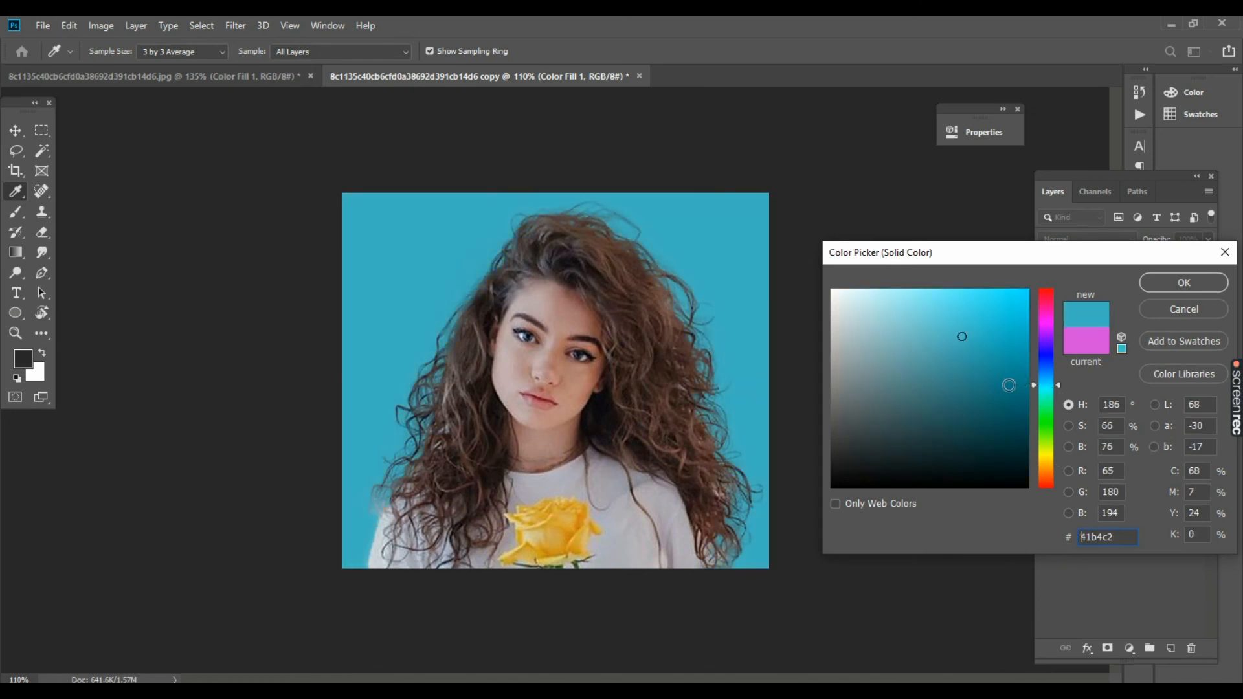
{"action": "left_click", "coordinate": [985, 375]}
{"action": "type", "text": "2ed3e7"}
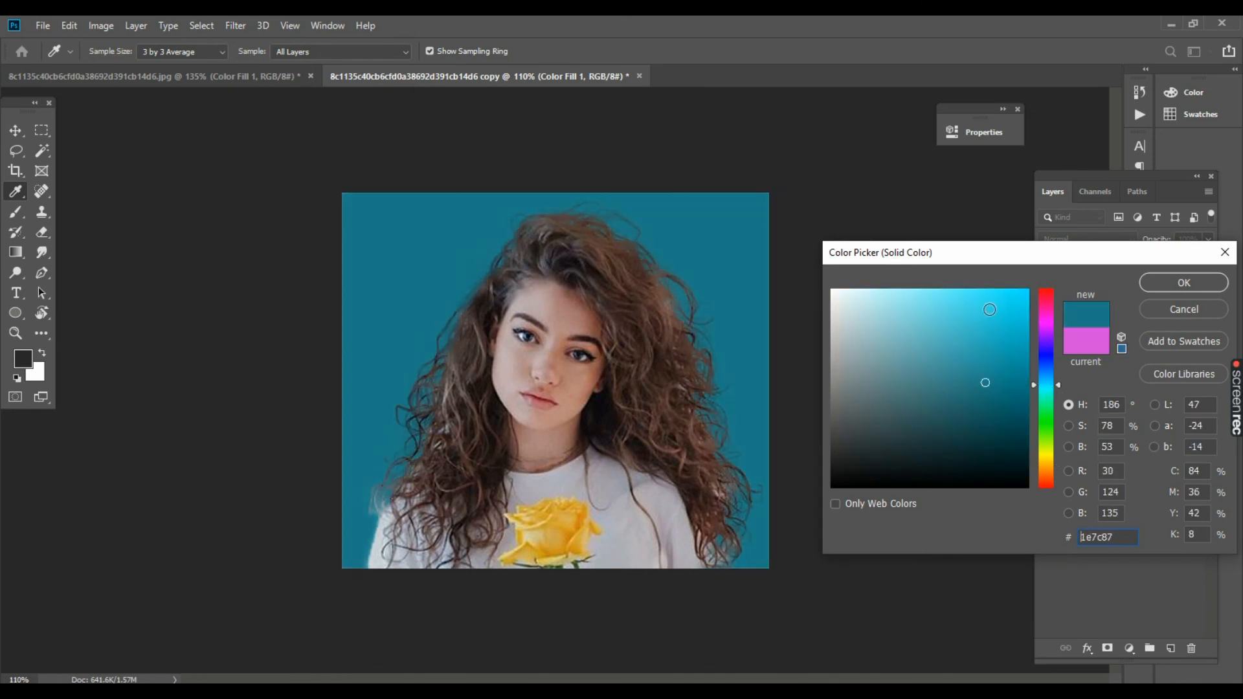
{"action": "left_click", "coordinate": [974, 305]}
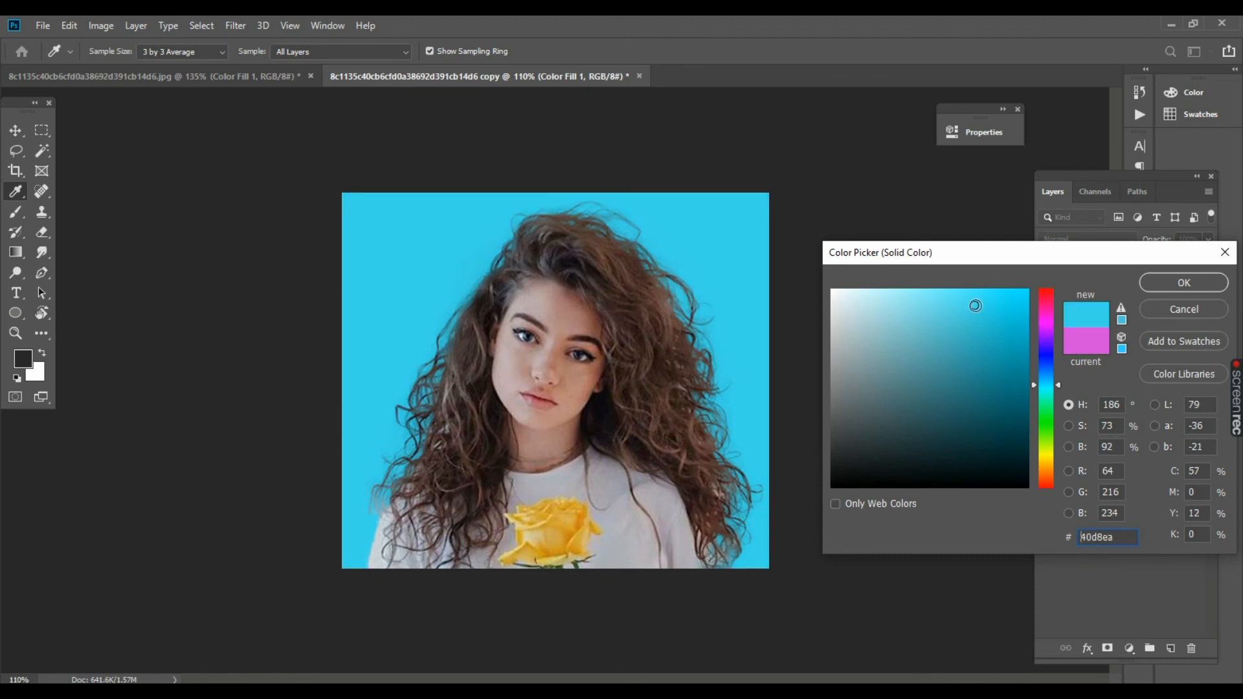
{"action": "left_click", "coordinate": [1183, 282]}
{"action": "key", "text": "b"}
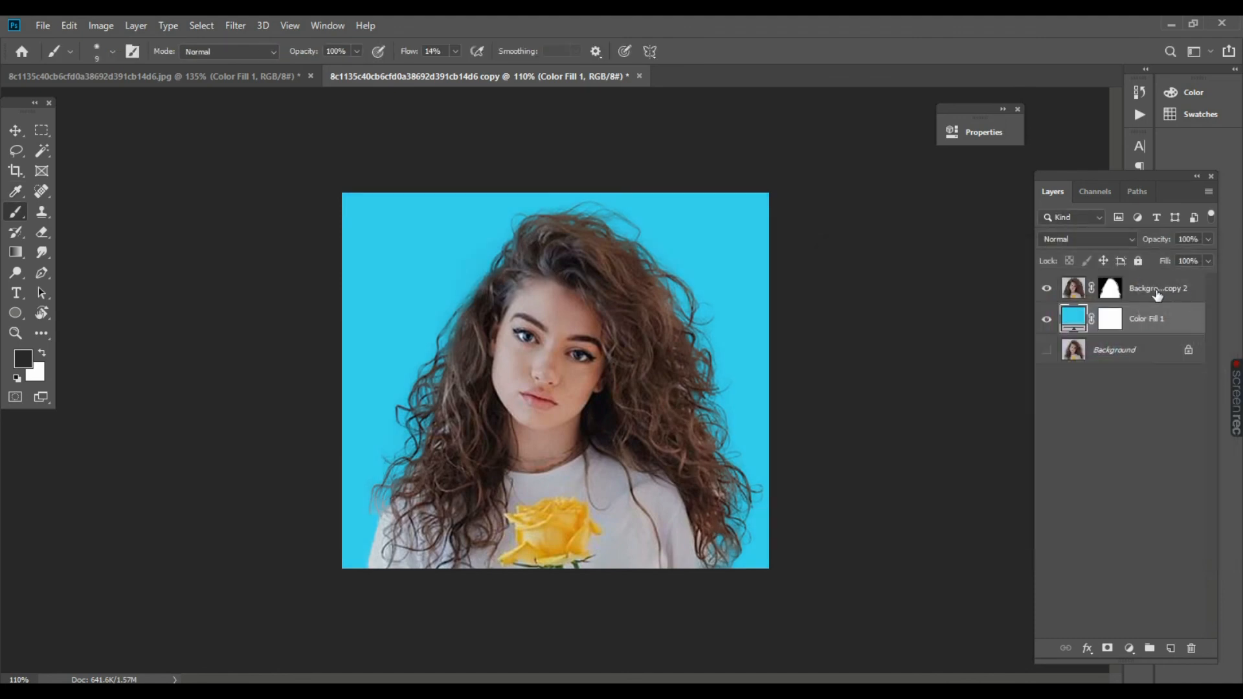
Compare the original photo with the finished cutout by repeatedly isolating the Background layer and restoring the other layers.
{"action": "key", "text": "ctrl+plus"}
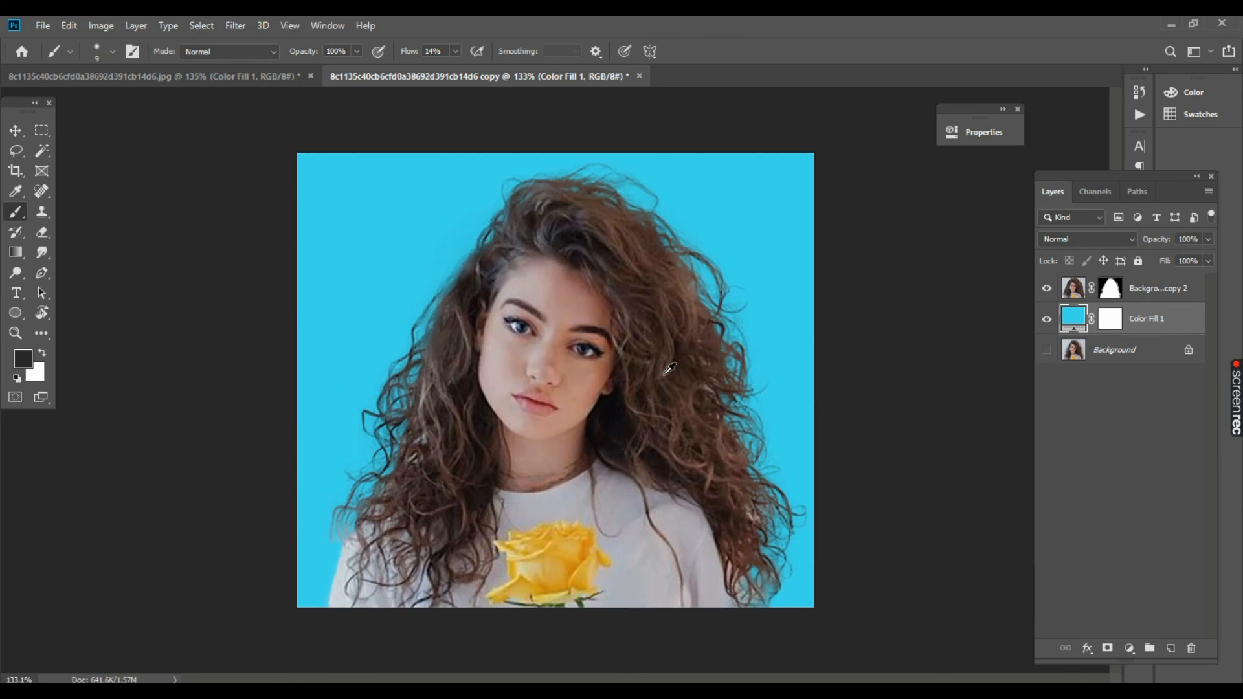
{"action": "left_click", "coordinate": [1046, 350], "text": "alt"}
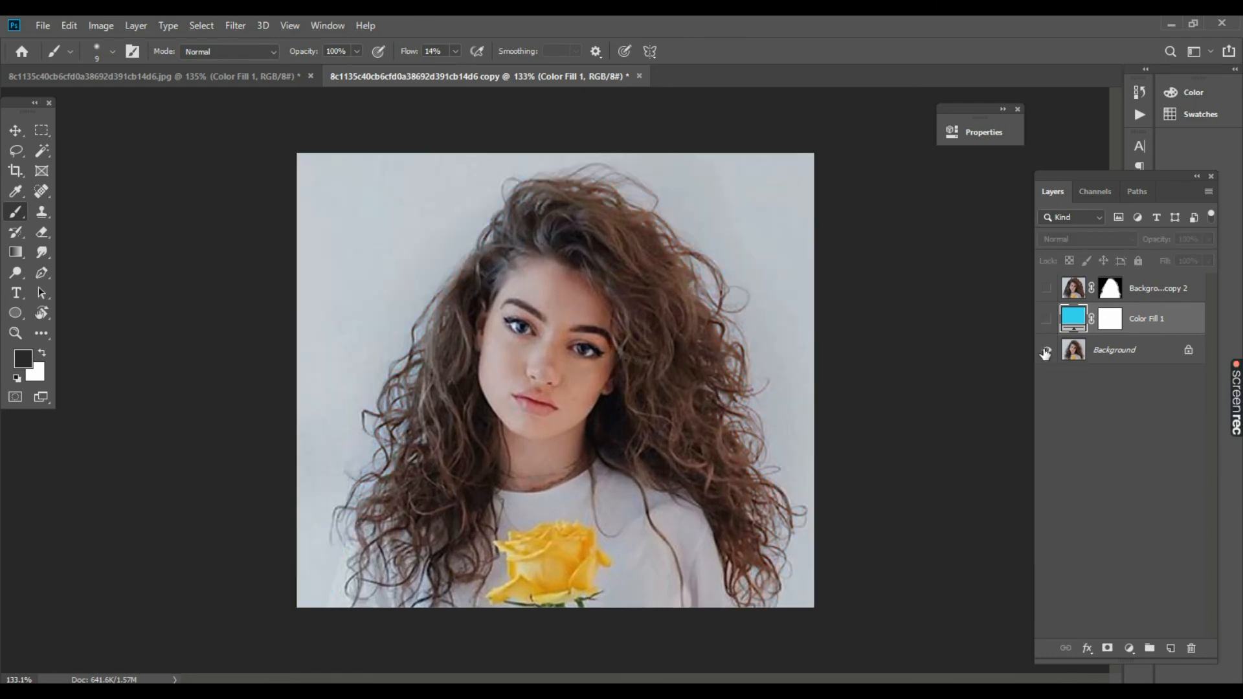
{"action": "left_click", "coordinate": [1046, 351], "text": "alt"}
{"action": "left_click", "coordinate": [1046, 351], "text": "alt"}
{"action": "left_click", "coordinate": [1046, 352], "text": "alt"}
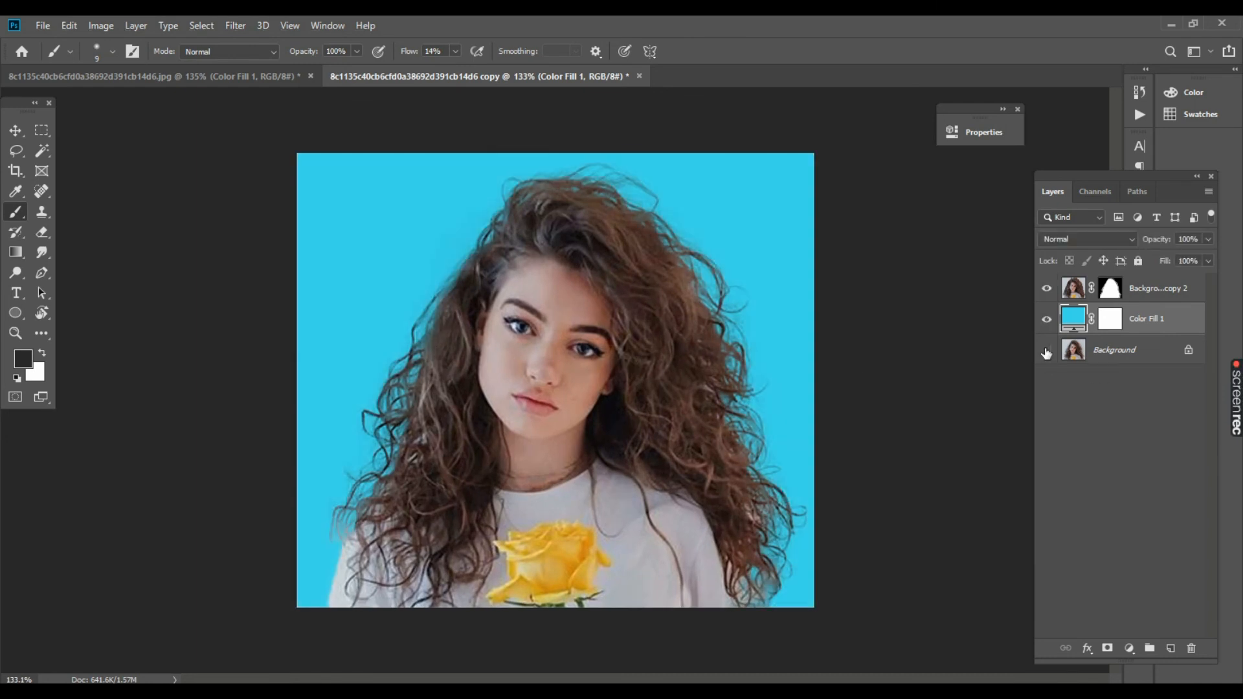
{"action": "left_click", "coordinate": [1046, 351], "text": "alt"}
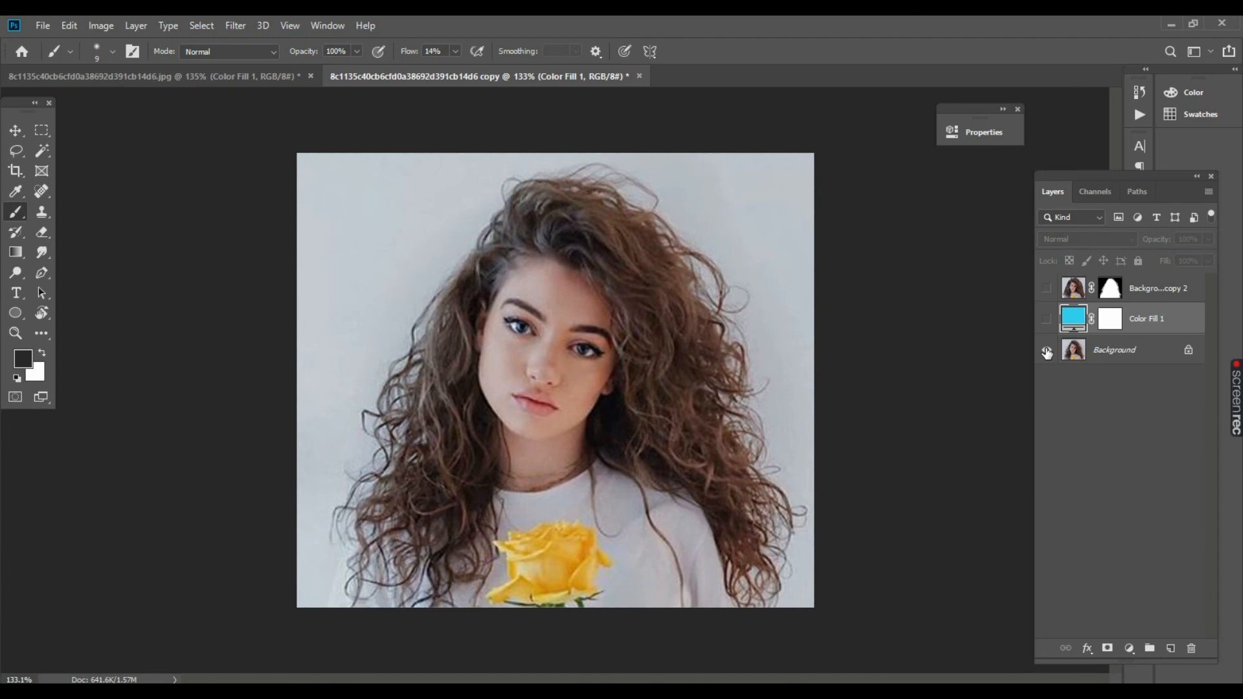
{"action": "left_click", "coordinate": [1046, 352], "text": "alt"}
{"action": "left_click", "coordinate": [1046, 352]}
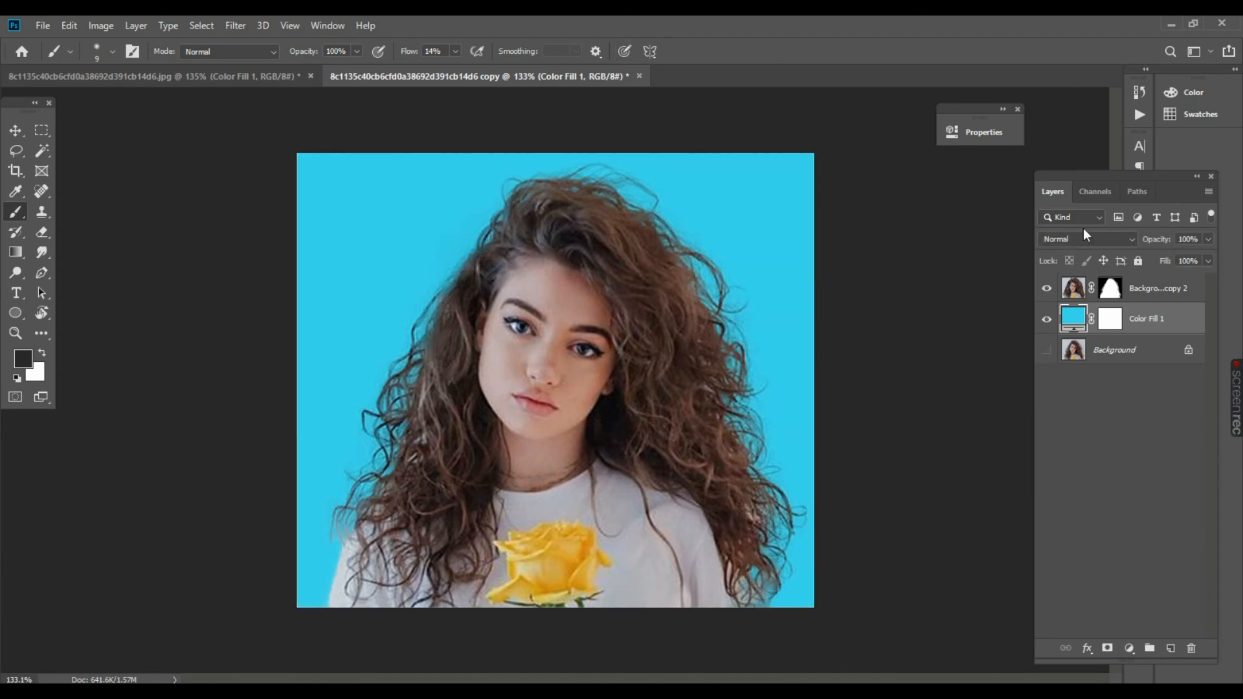